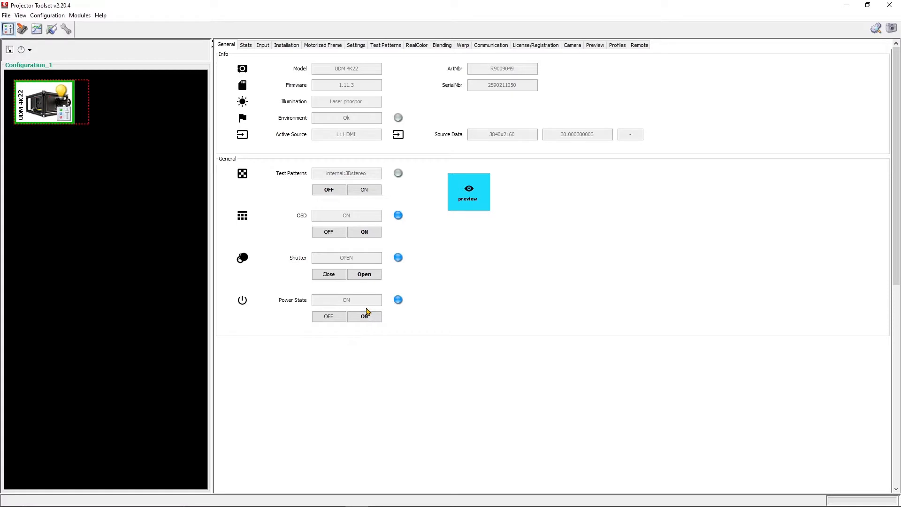
Create a new empty configuration named Configuration_Demo.
click(6, 15)
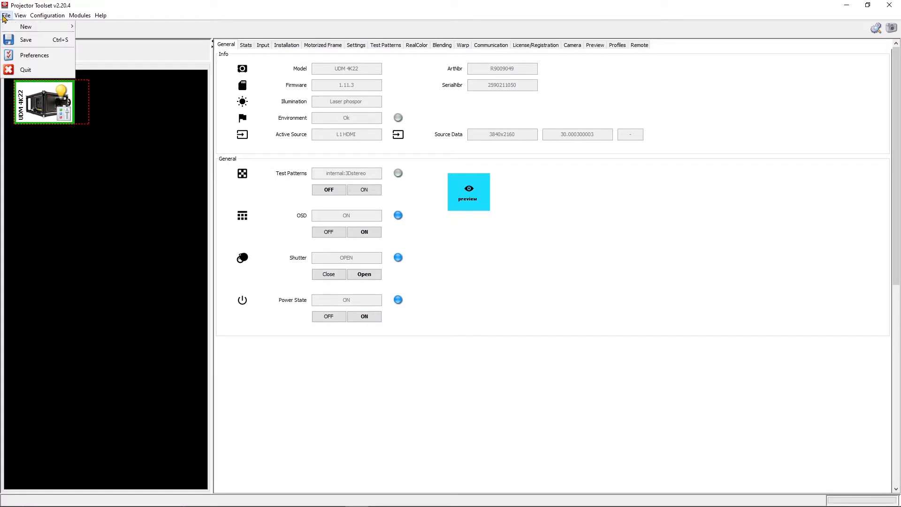
click(118, 107)
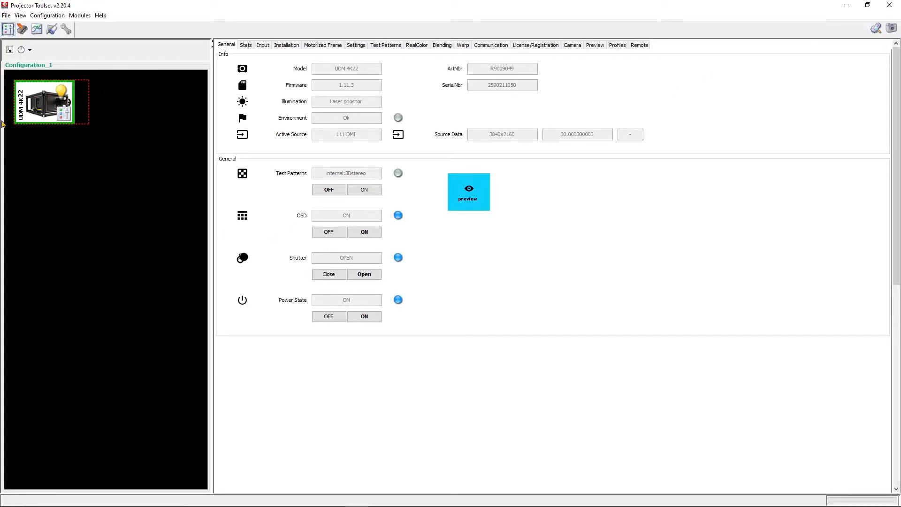
click(6, 16)
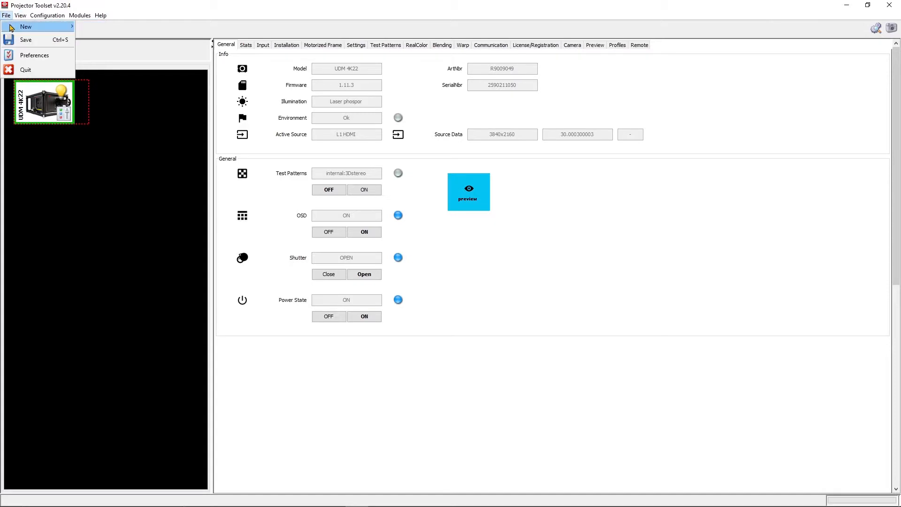
mouse_move(33, 26)
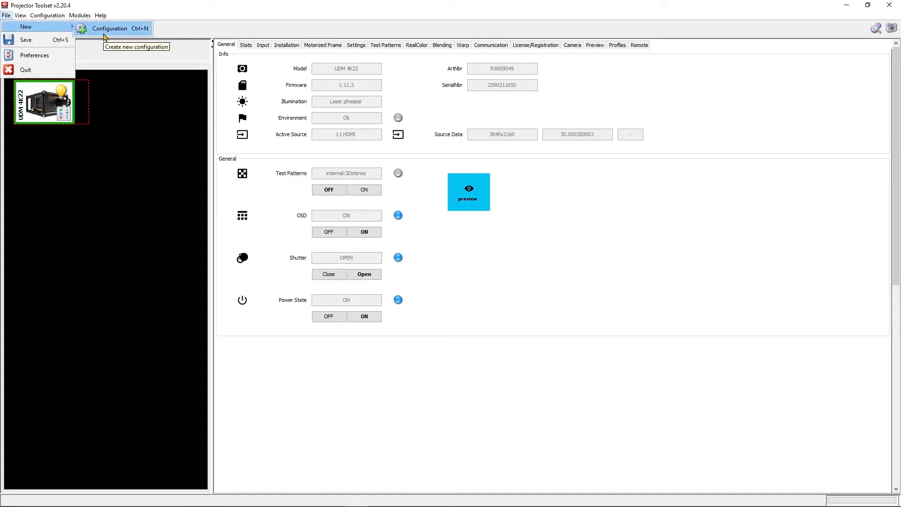
click(109, 28)
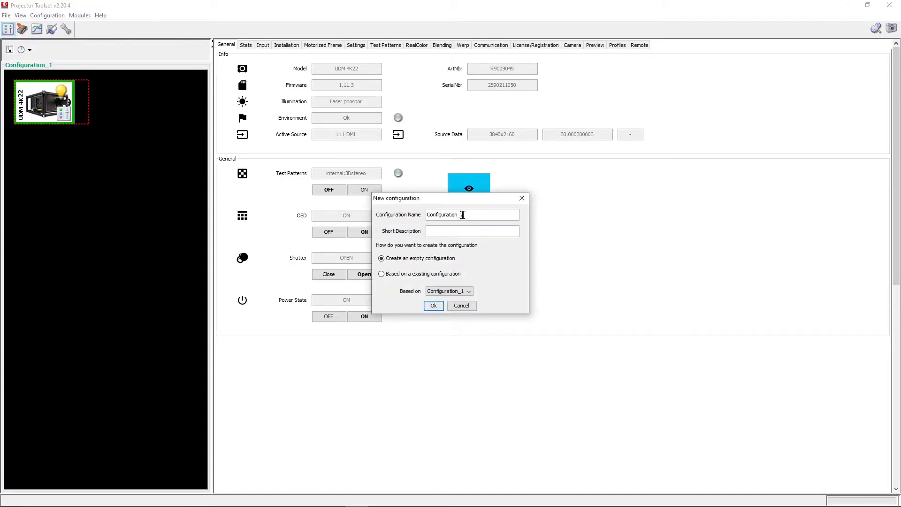
text(Demo)
click(439, 306)
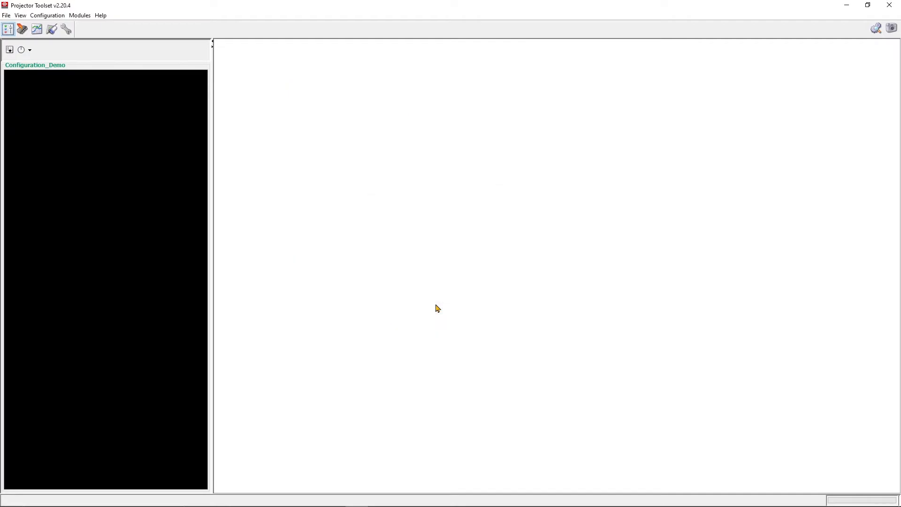
Scan the network for devices and add the discovered Barco UDM 4K22 Pulse projector to the configuration.
click(43, 18)
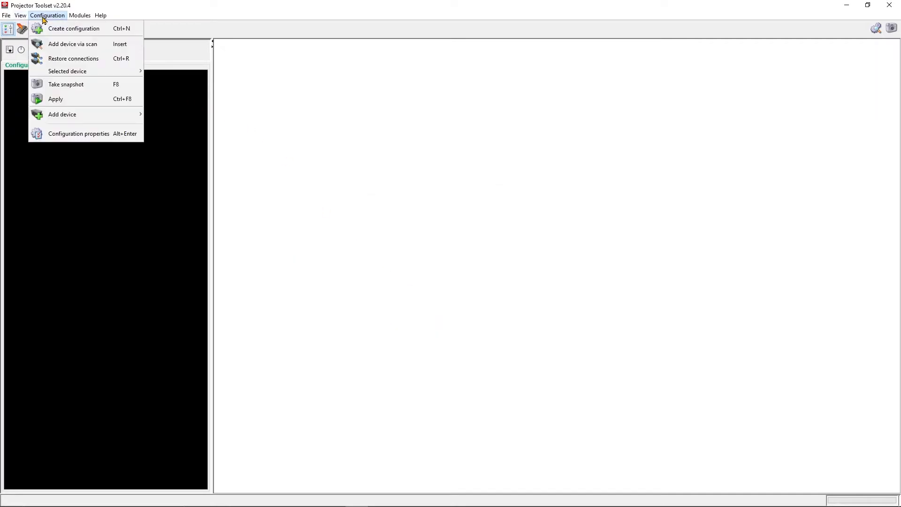
click(72, 44)
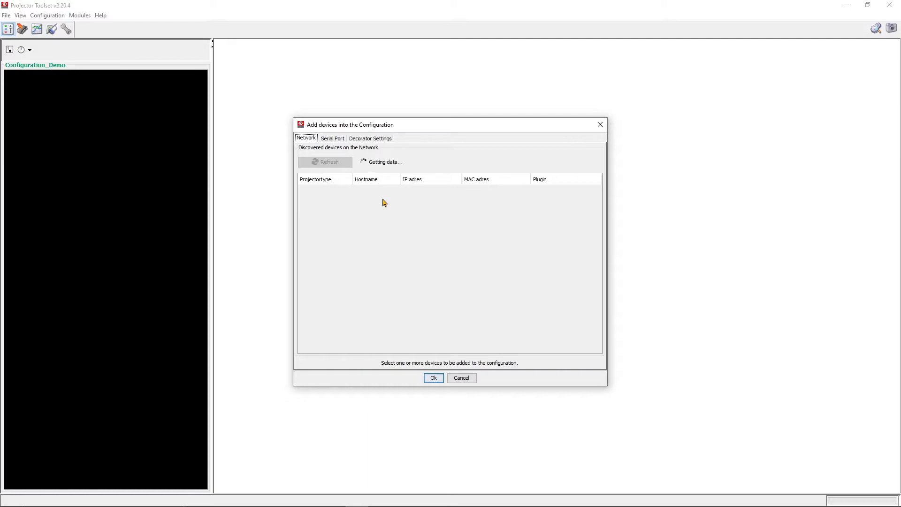
click(364, 190)
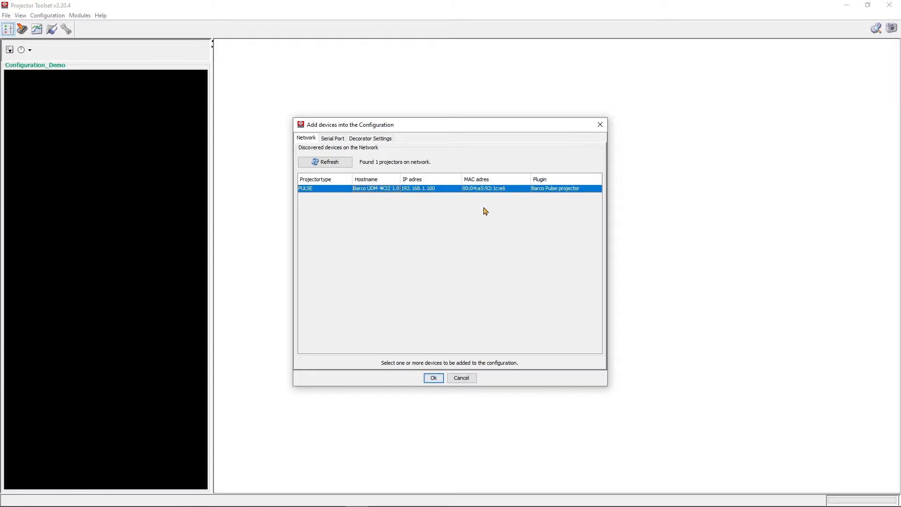
click(432, 379)
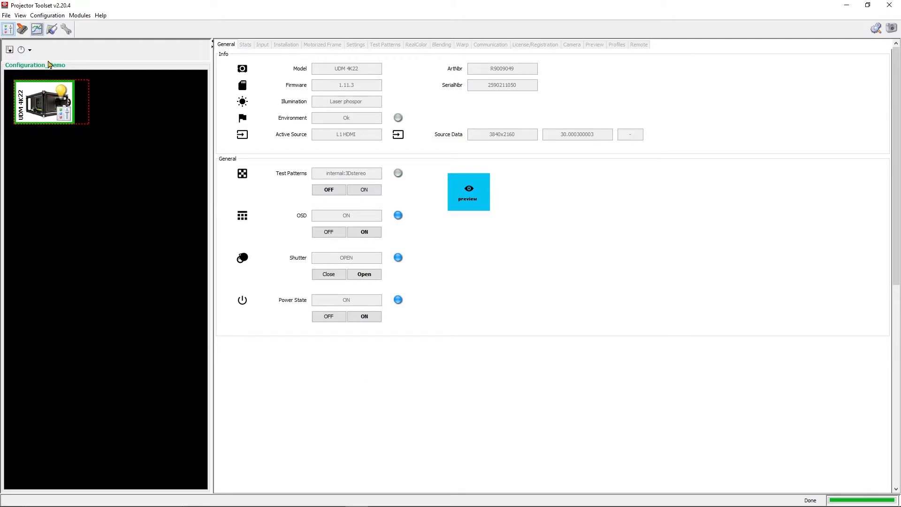
Set the projector's display name to "Demo UDM" in its device properties and view its connection settings.
click(48, 15)
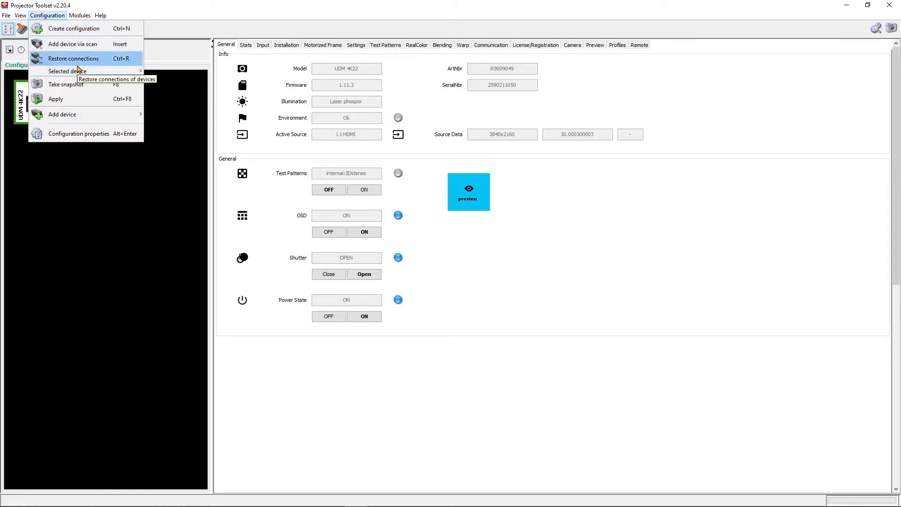
mouse_move(78, 71)
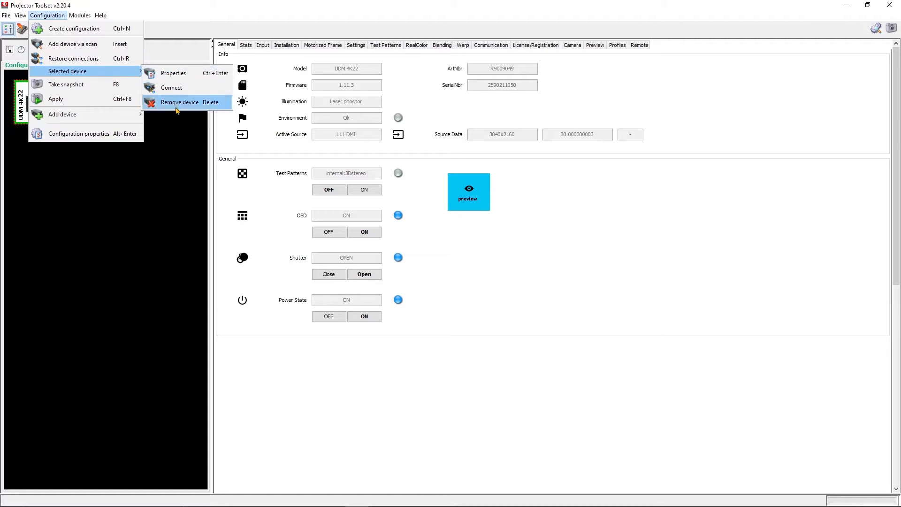
click(178, 77)
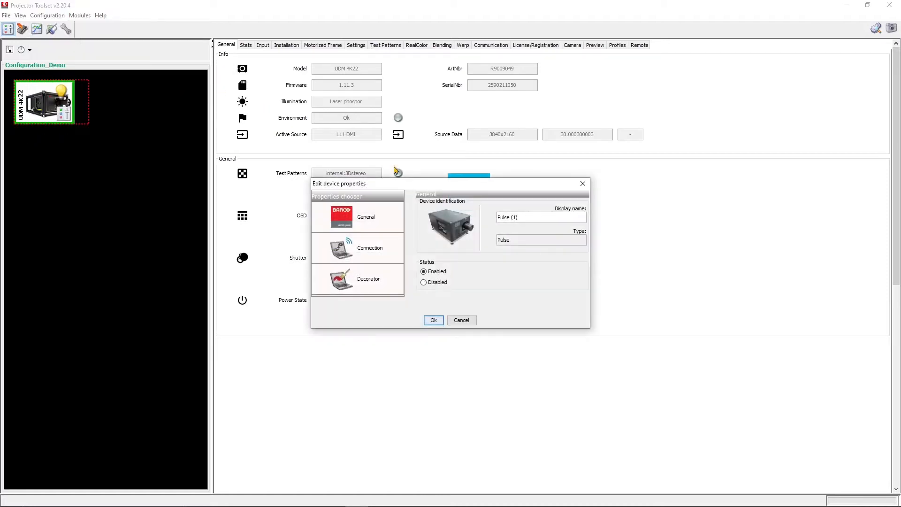
drag(542, 218, 470, 215)
text(Demo UDM)
click(357, 245)
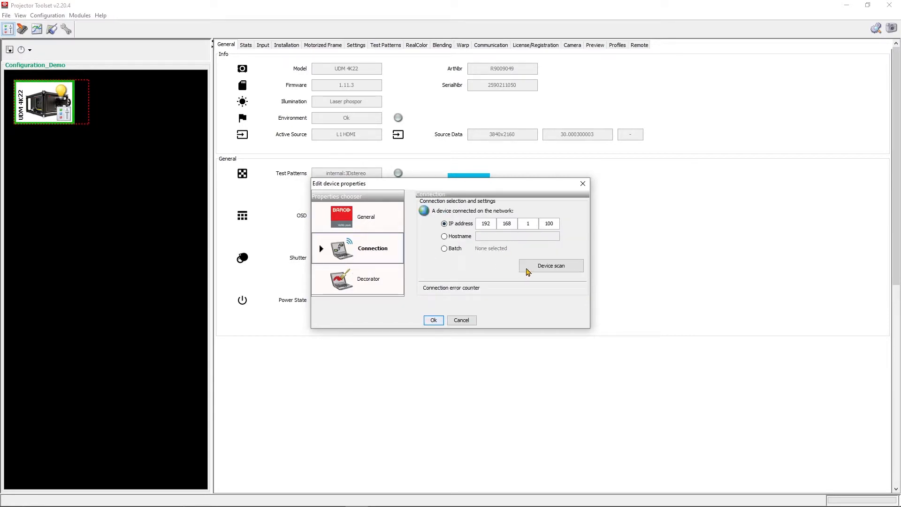
Place the projector's decorator at North with device name, lamp status, device type and connection settings shown, and apply the properties.
click(362, 281)
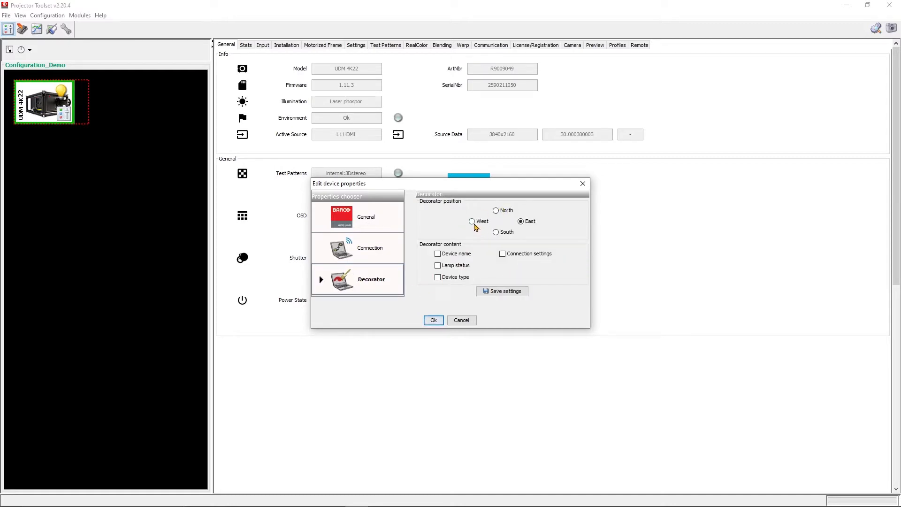
click(497, 211)
click(496, 232)
click(438, 254)
click(438, 265)
click(438, 278)
click(503, 254)
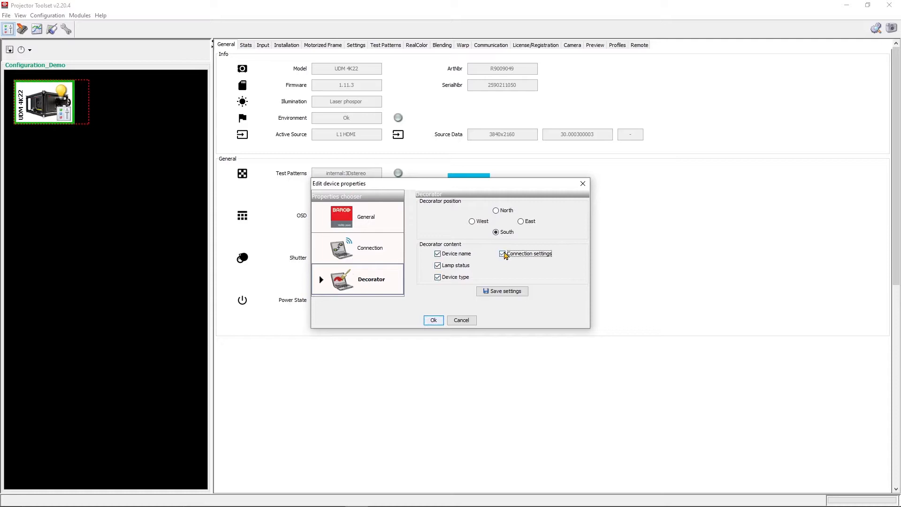
click(496, 210)
click(433, 321)
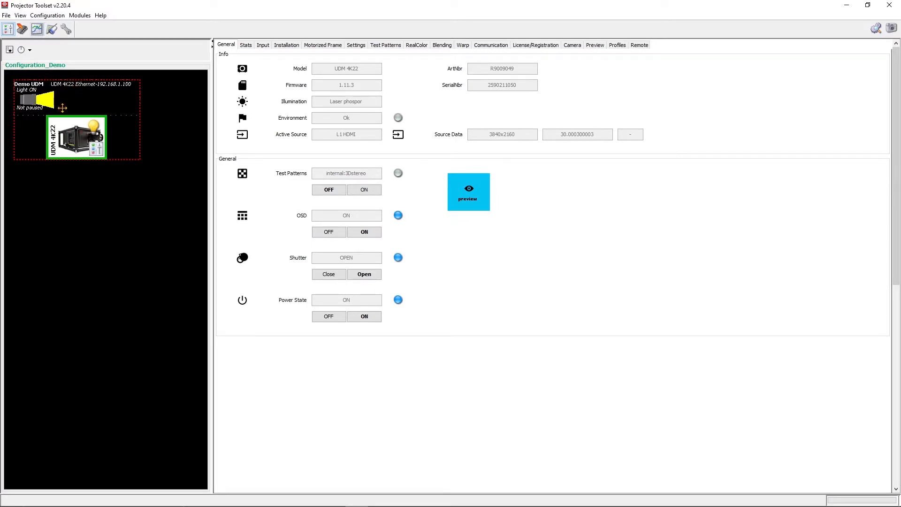
click(56, 16)
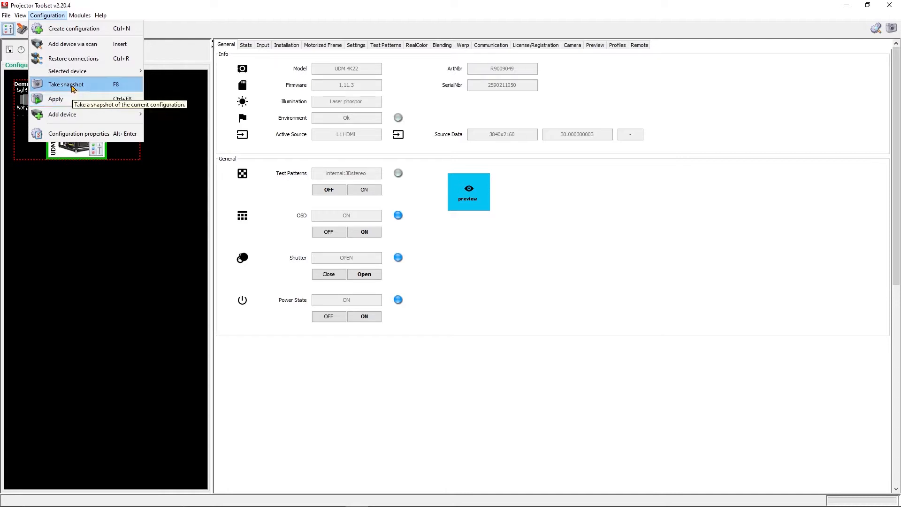
mouse_move(74, 115)
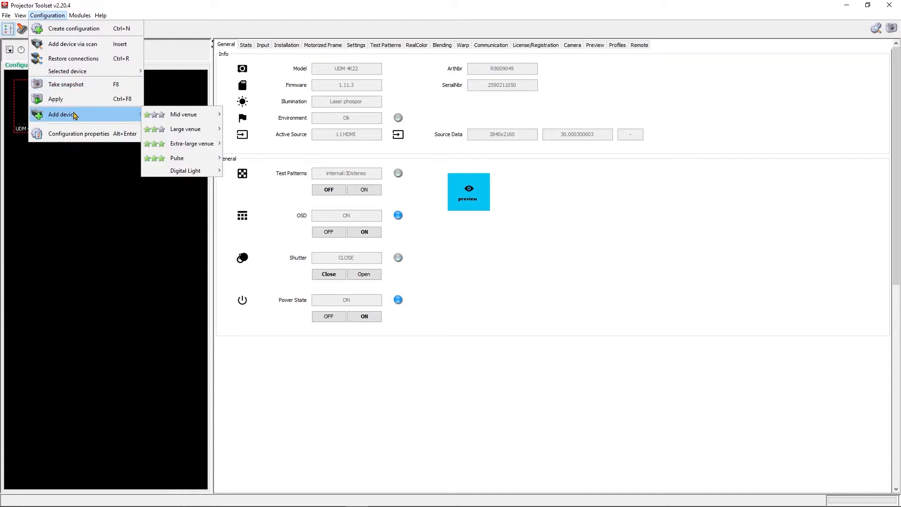
mouse_move(173, 116)
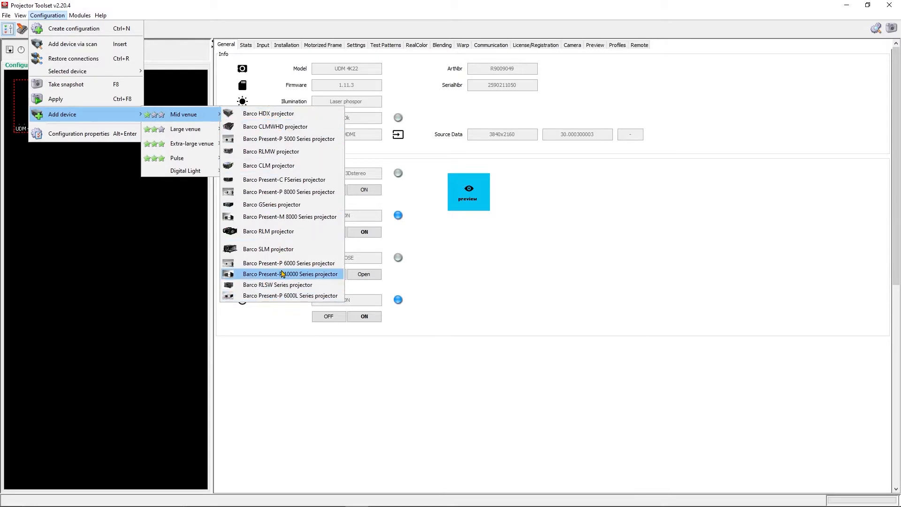
mouse_move(190, 128)
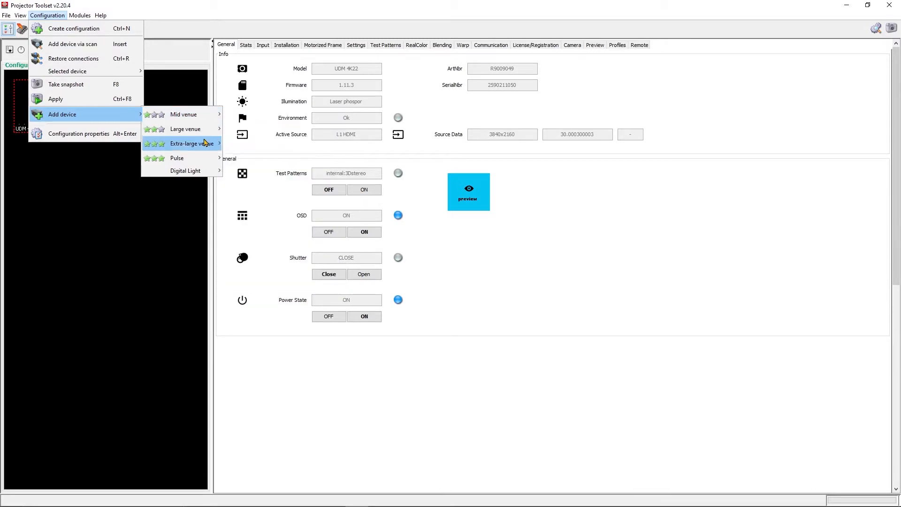
mouse_move(189, 159)
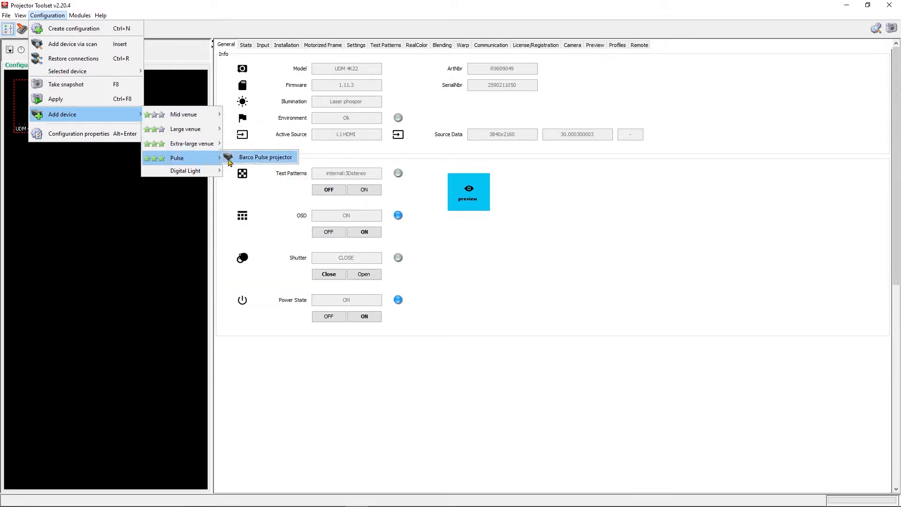
click(257, 172)
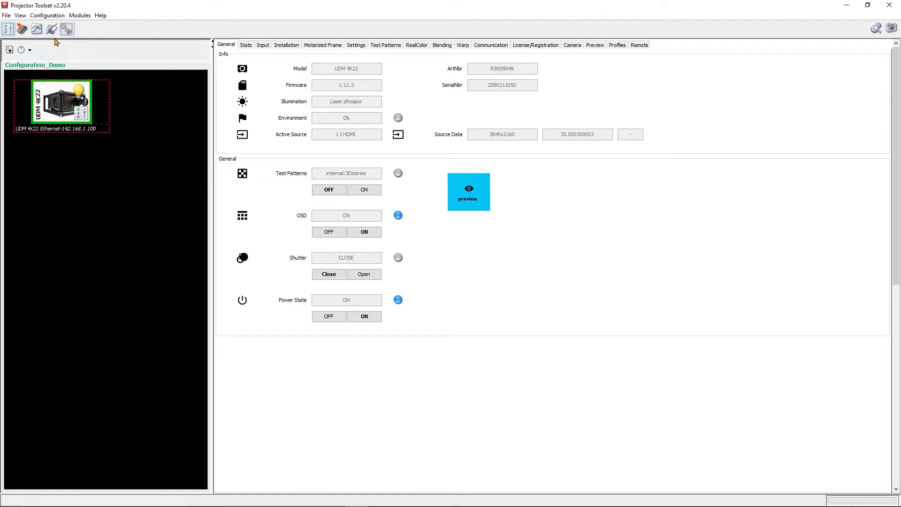
Set the configuration's timer interval to 5 seconds and show the log.
click(29, 50)
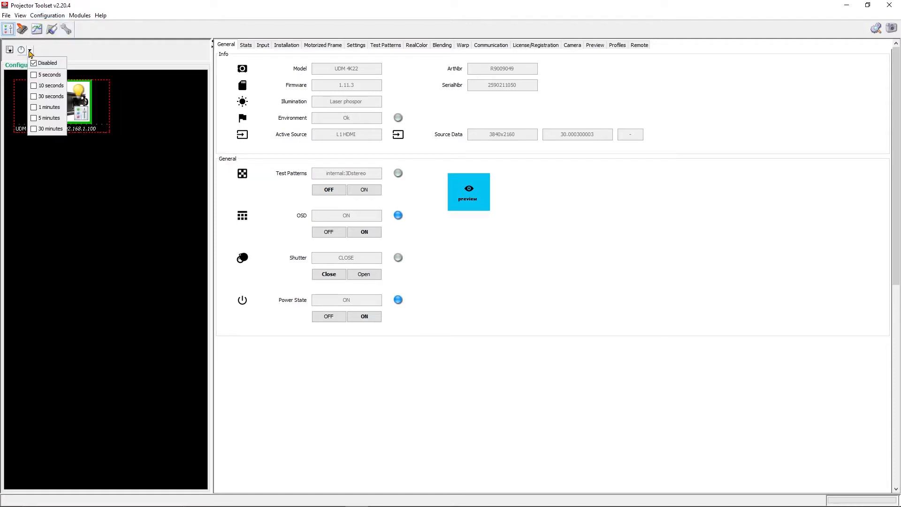
click(36, 76)
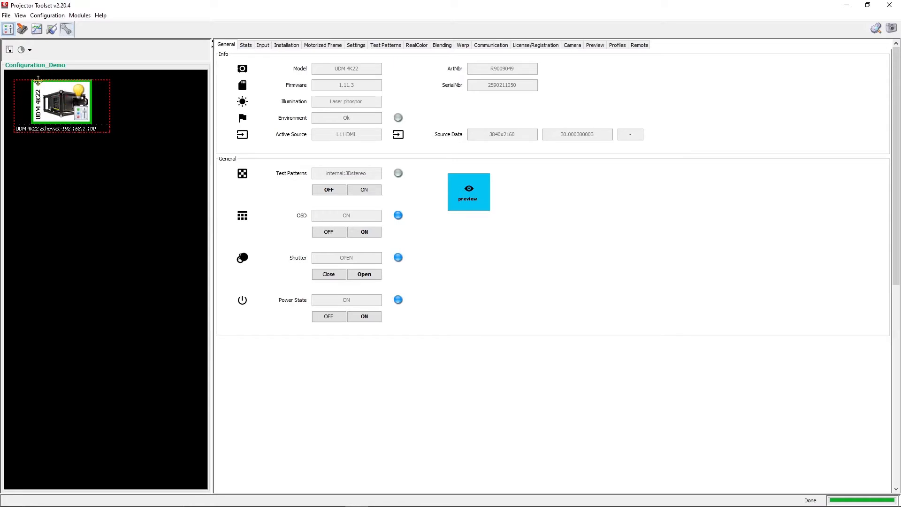
click(9, 50)
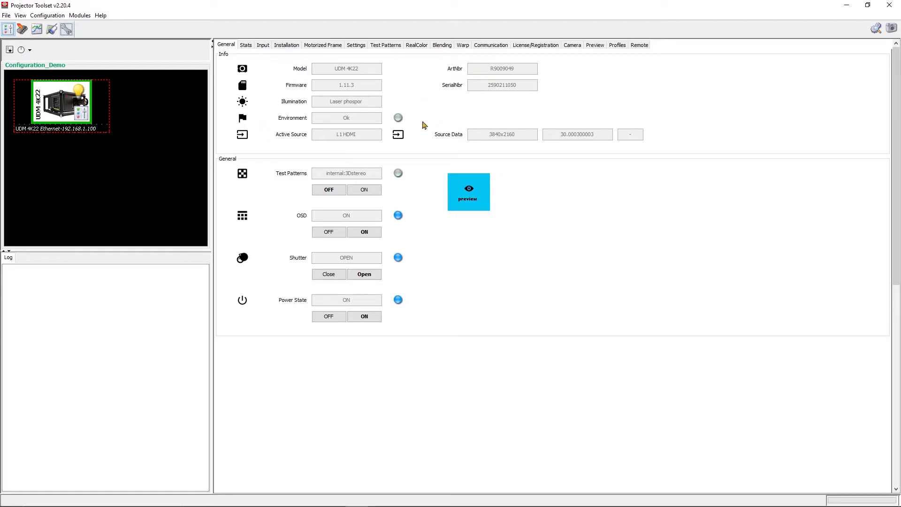
Turn on the projector's test pattern and open the preview of its image.
click(364, 190)
click(468, 194)
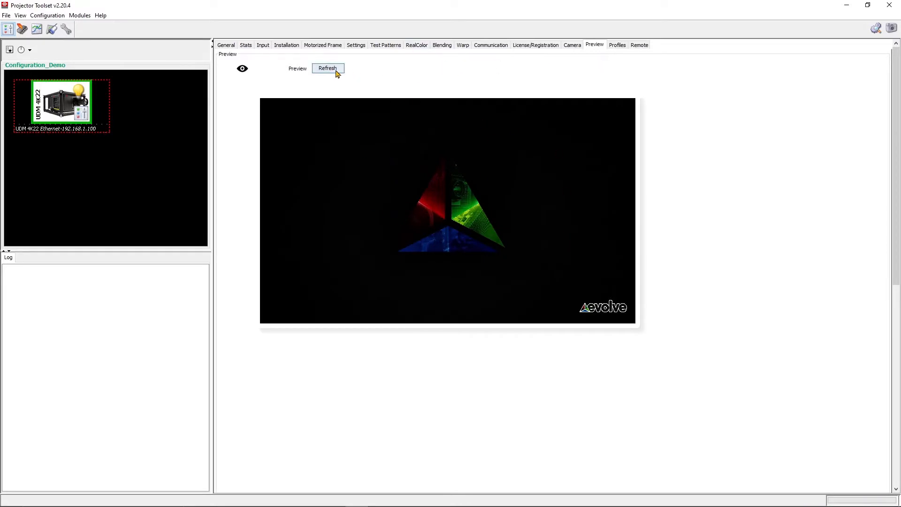
Show the projector's statistics and enlarge the environment gauges by two increments.
click(227, 46)
click(246, 46)
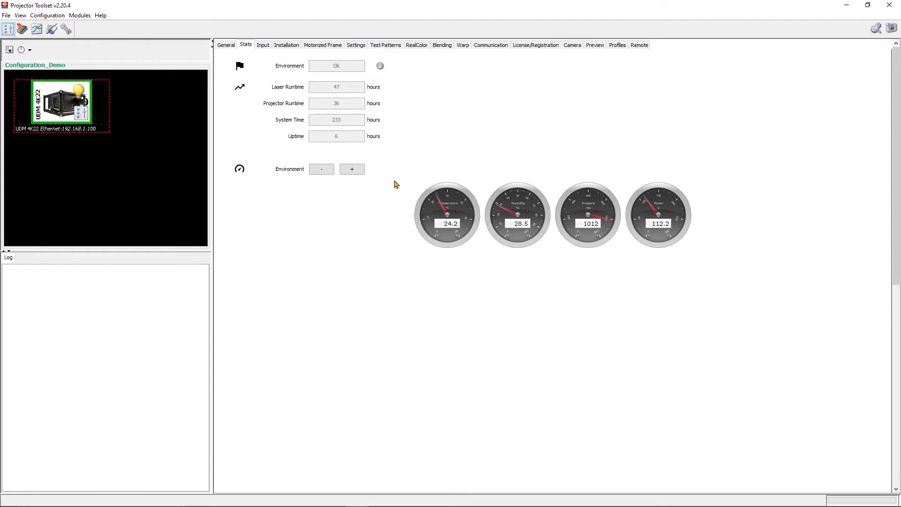
click(356, 169)
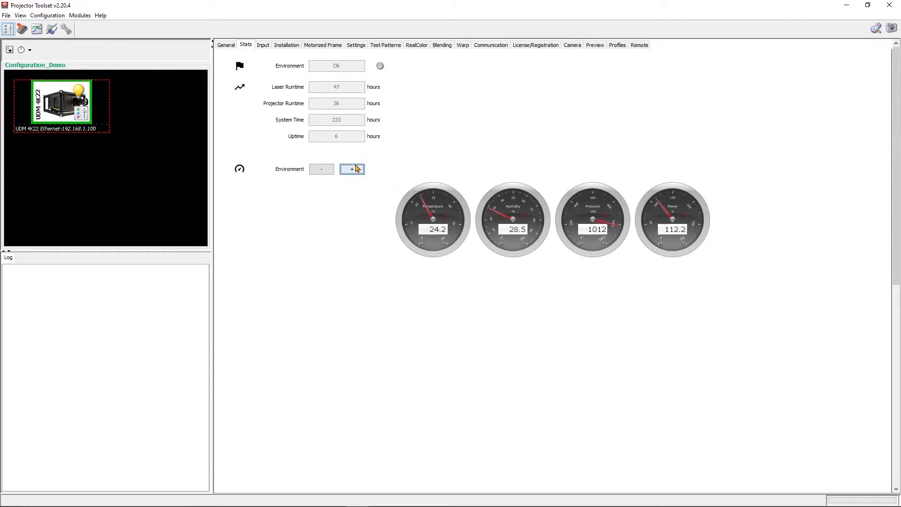
click(354, 169)
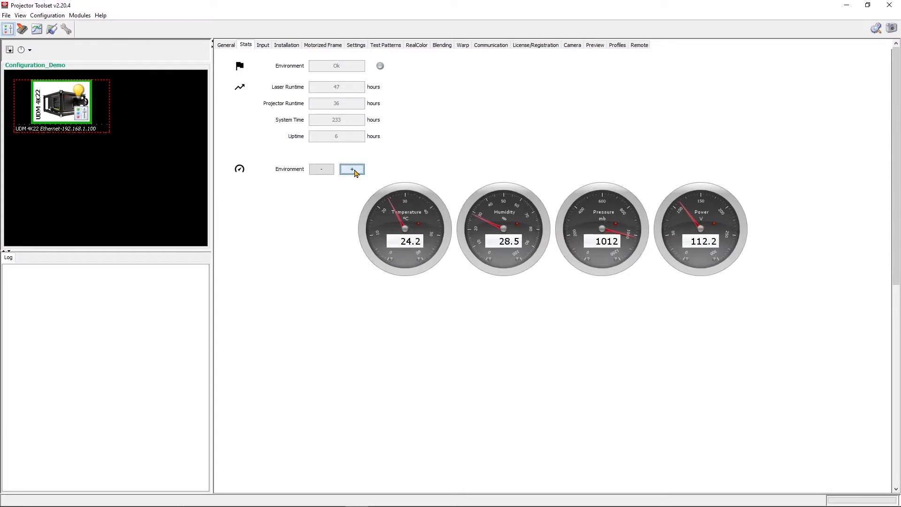
Review the projector's input options for source, color space, signal range and EDID.
click(262, 44)
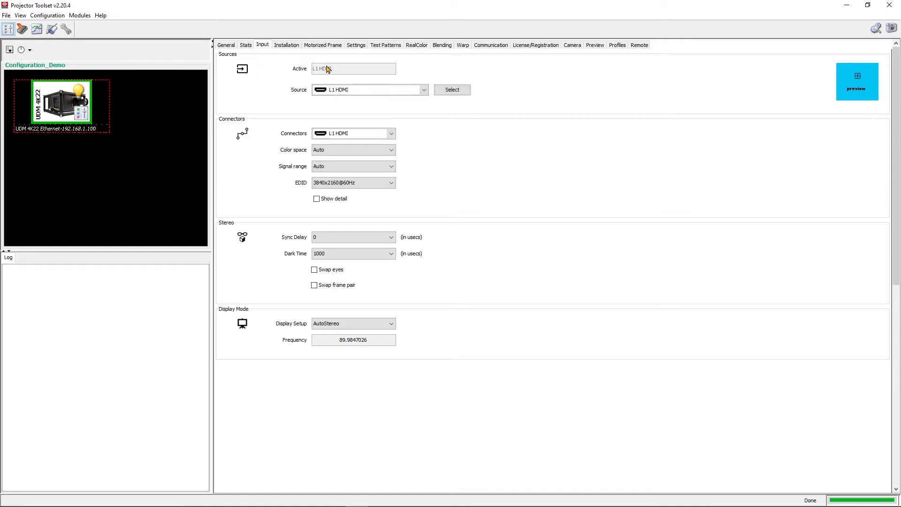
click(424, 90)
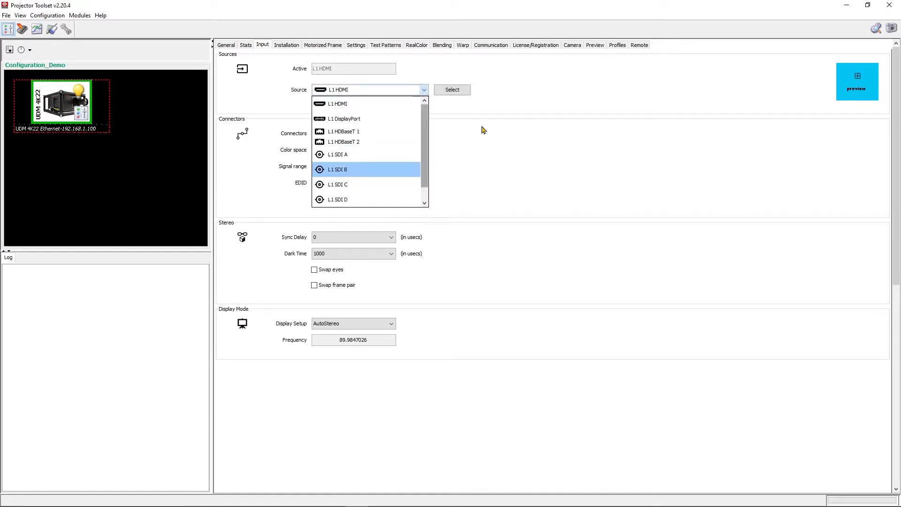
click(507, 113)
click(390, 150)
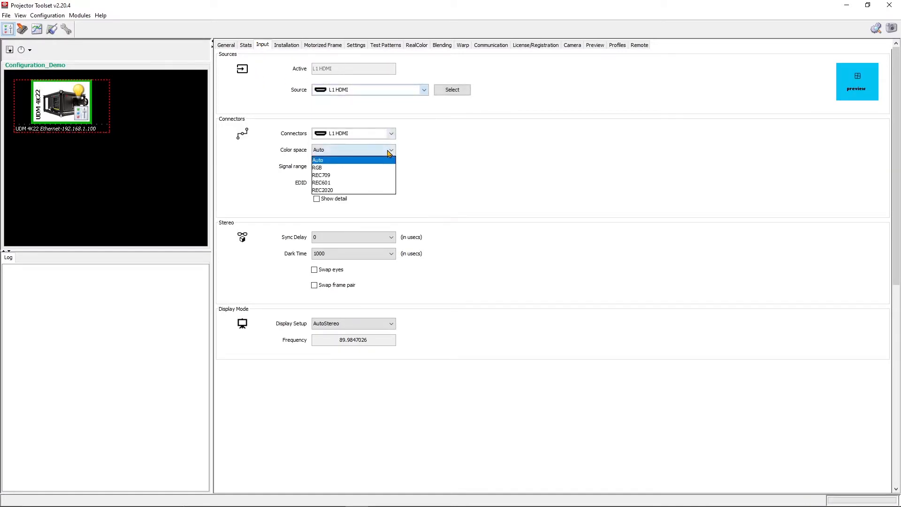
click(412, 158)
click(386, 168)
click(398, 184)
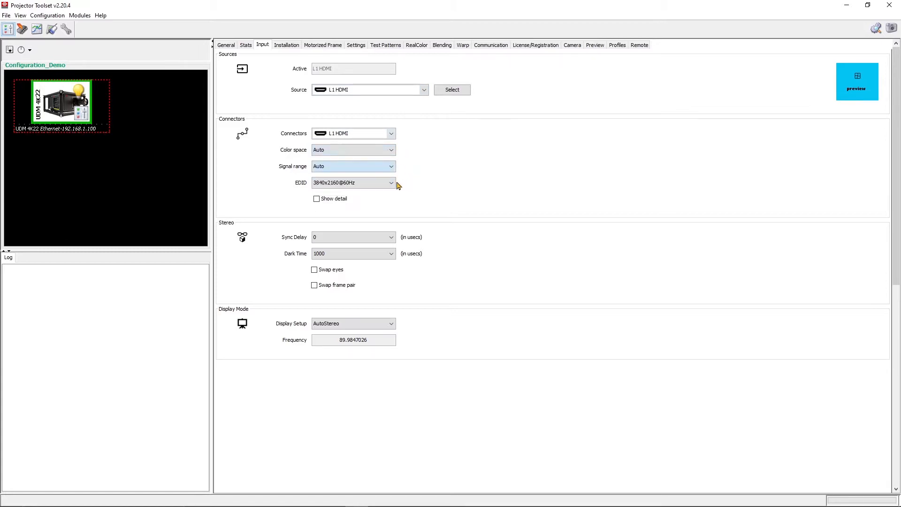
click(392, 183)
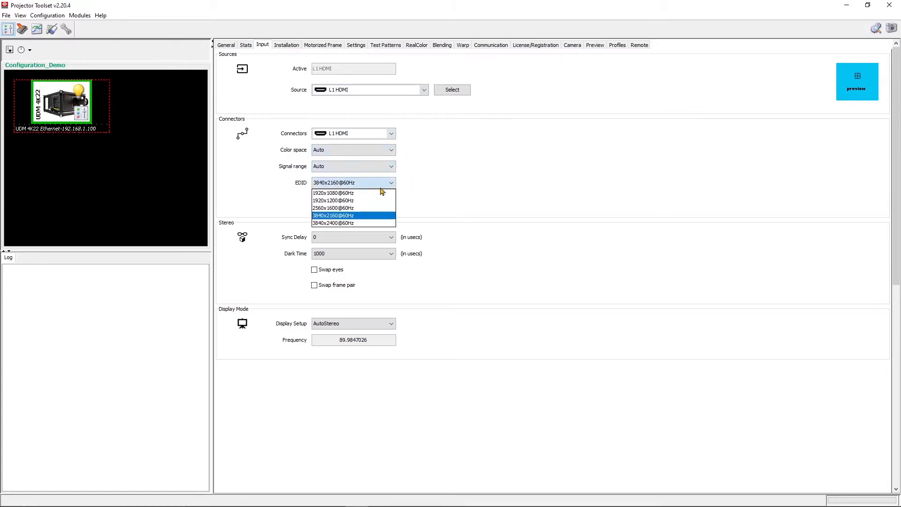
click(426, 197)
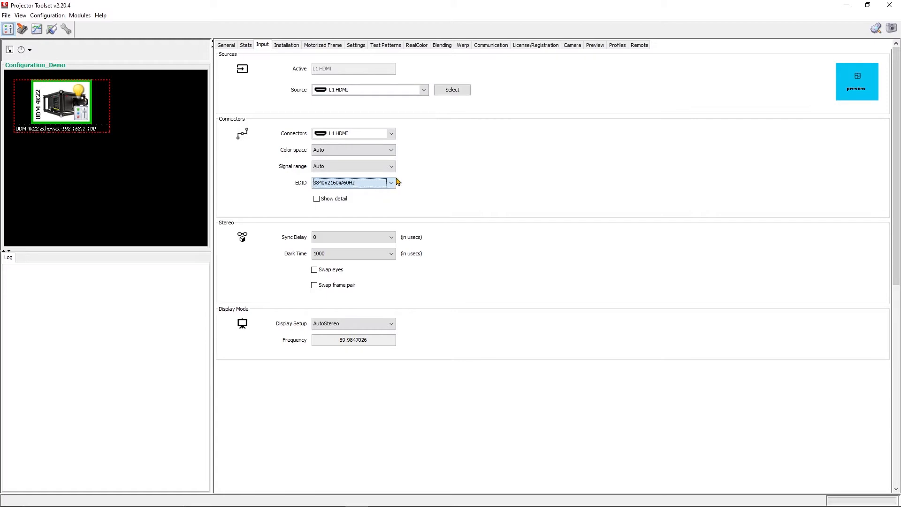
Show the detail of the L1 HDMI connector and review the stereo and display mode settings below it.
click(318, 199)
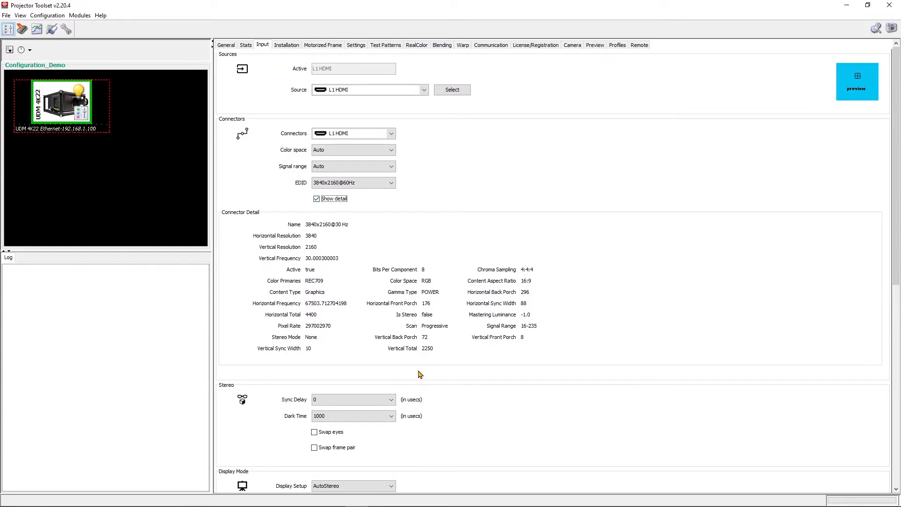
scroll(420, 374, down, 2)
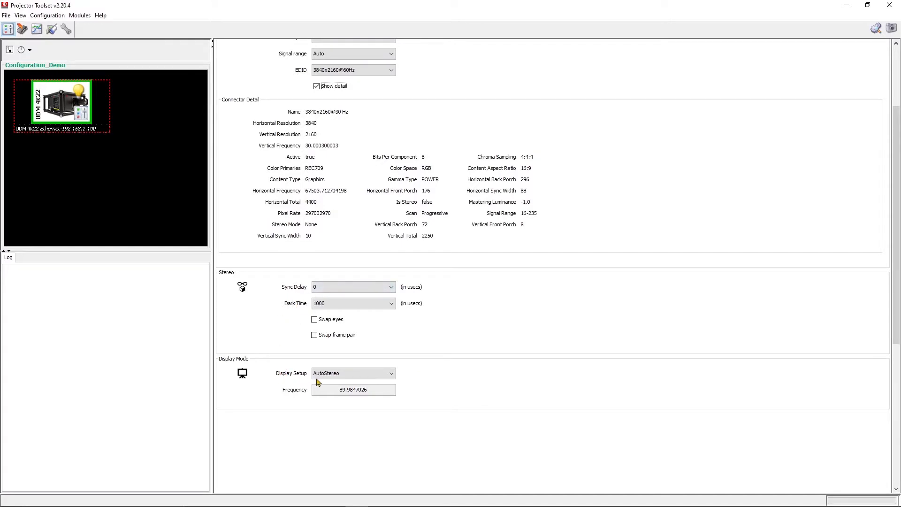
scroll(295, 309, up, 2)
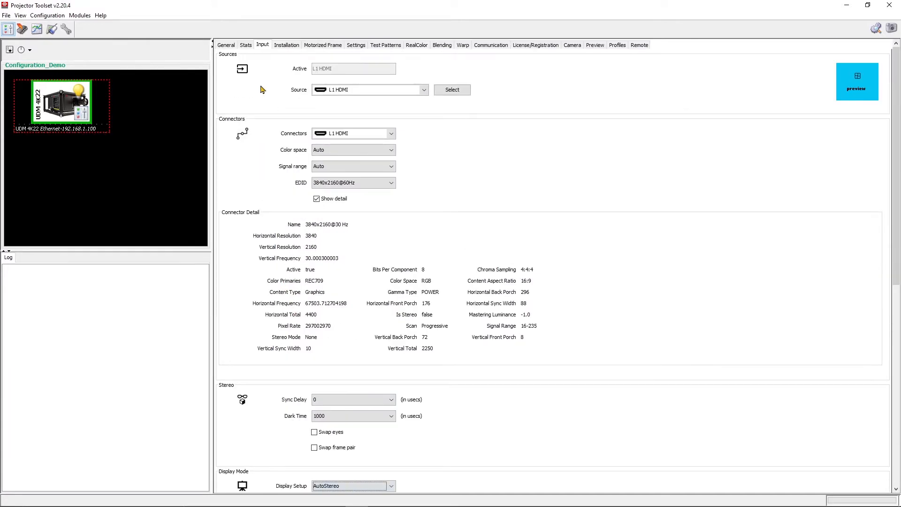
Review the installation settings from orientation and lens control through illumination, scaling mode and screen size, plus the motorized frame controls.
click(277, 46)
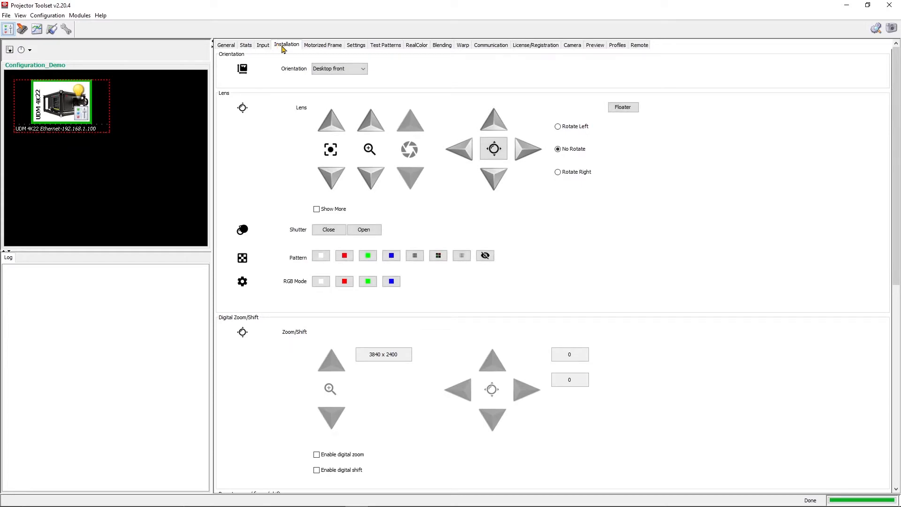
click(348, 68)
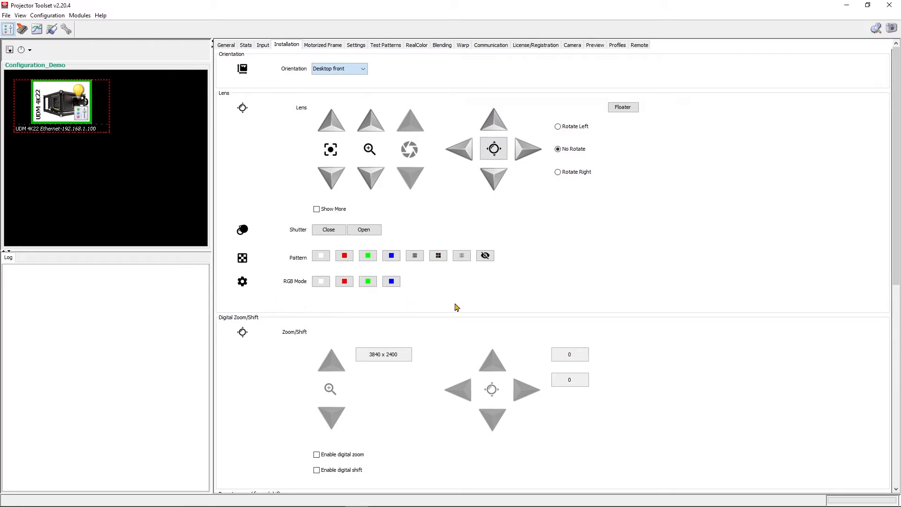
scroll(284, 237, down, 1)
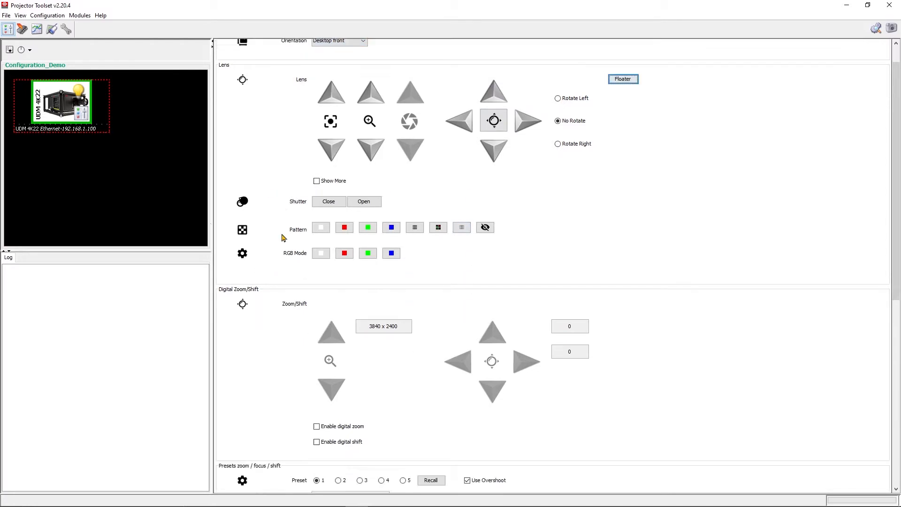
scroll(284, 238, down, 2)
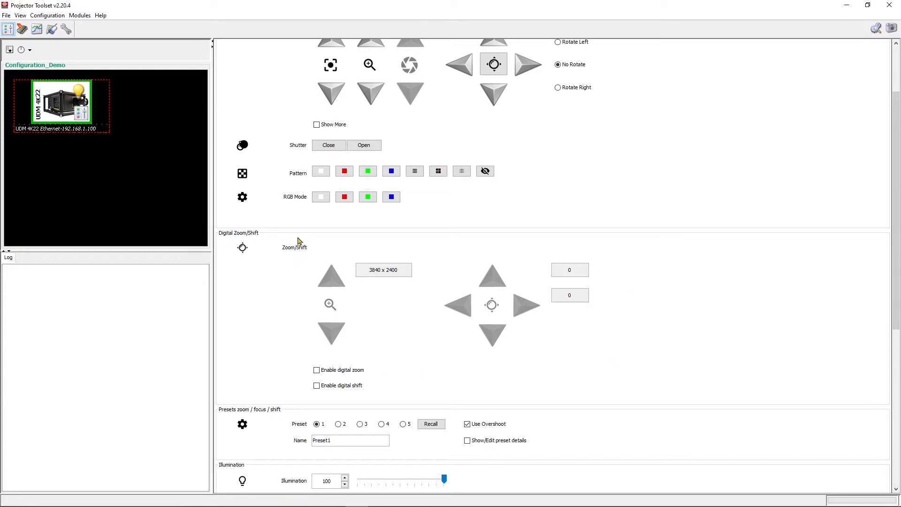
scroll(247, 263, down, 2)
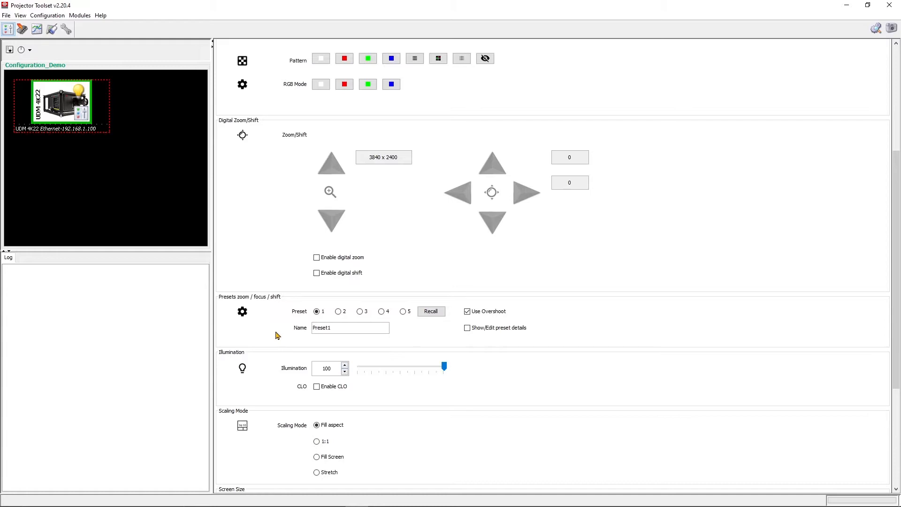
scroll(270, 329, down, 1)
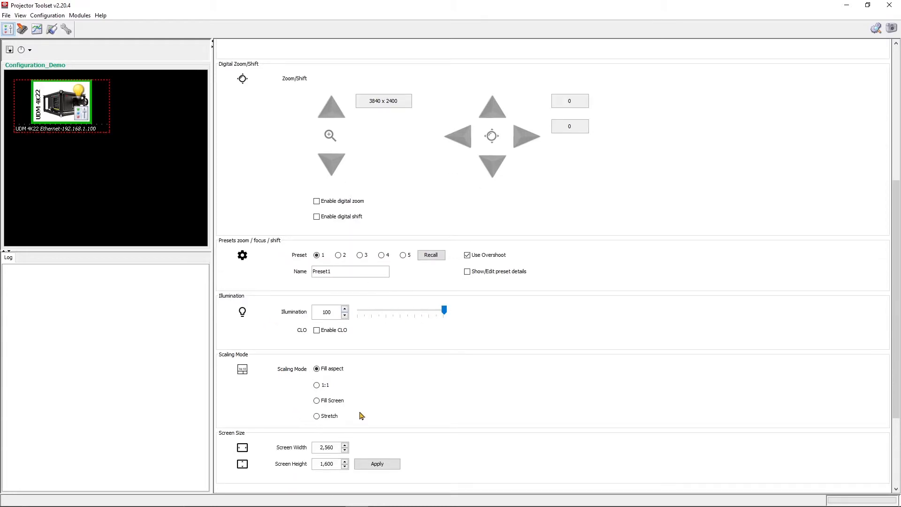
scroll(366, 416, down, 1)
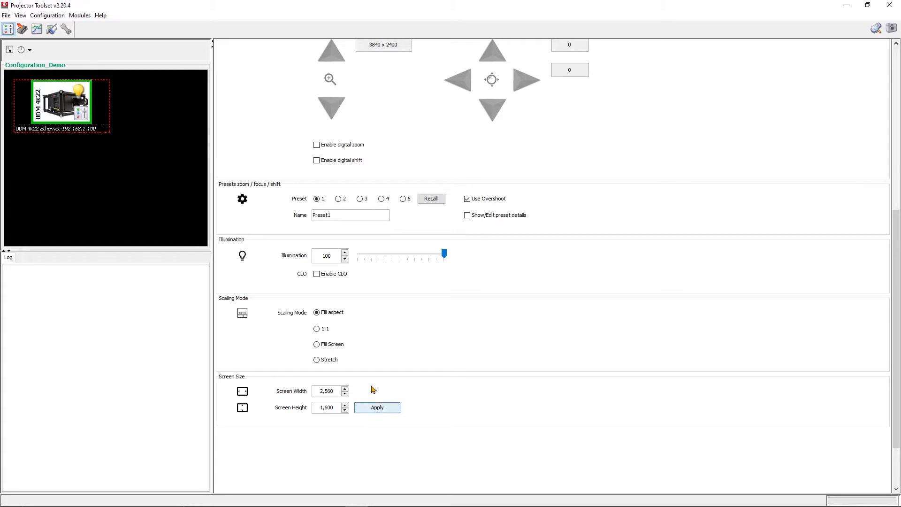
scroll(377, 357, up, 6)
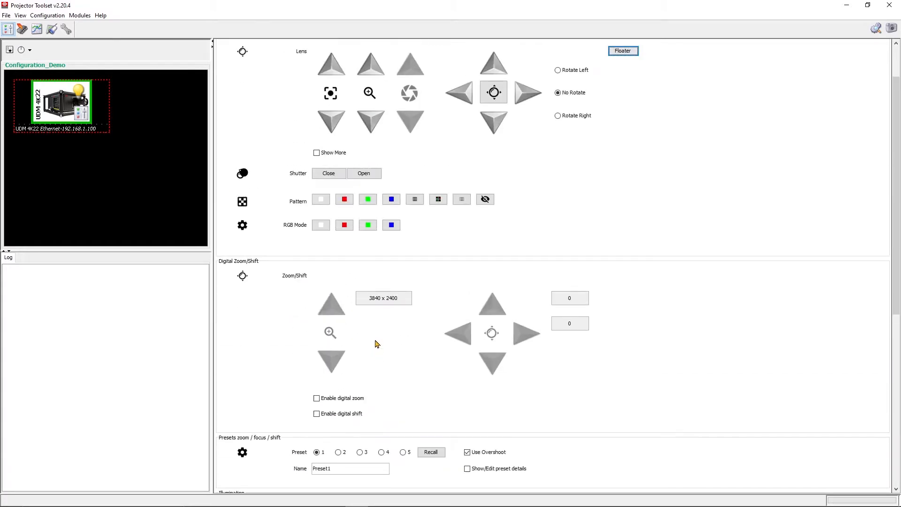
click(323, 44)
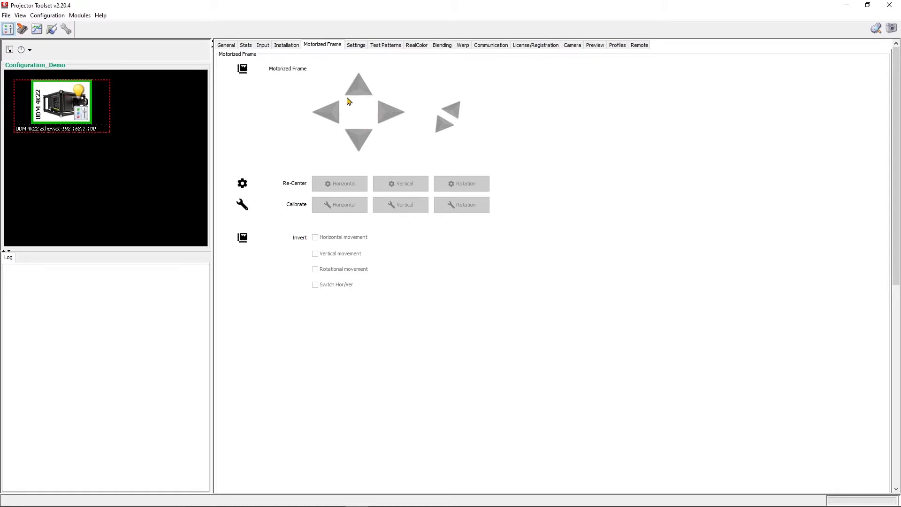
Review the projector's image settings, including the RGB mode choices, output resolution choices, power timeout and standby modes.
click(351, 47)
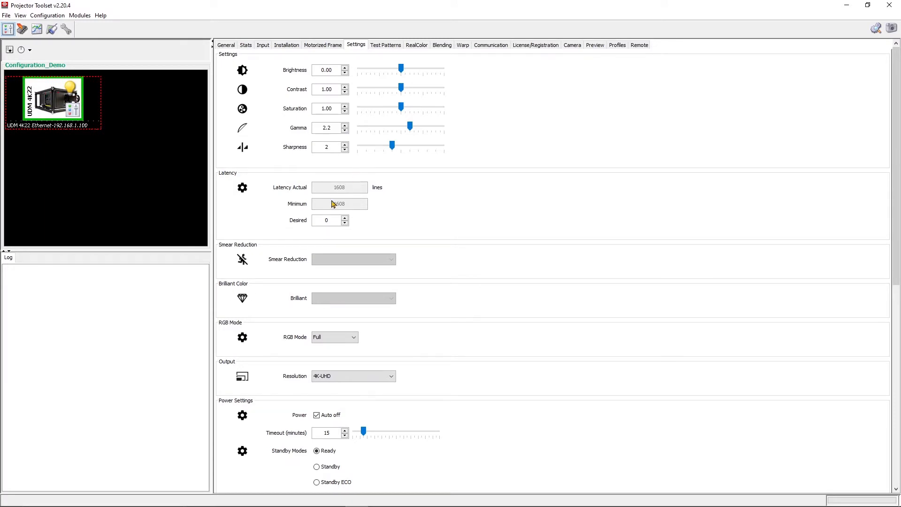
click(340, 338)
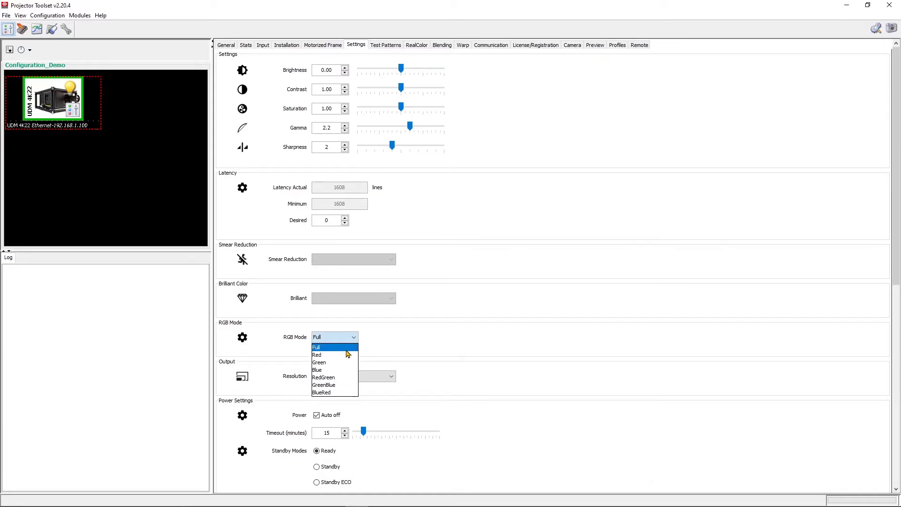
click(364, 351)
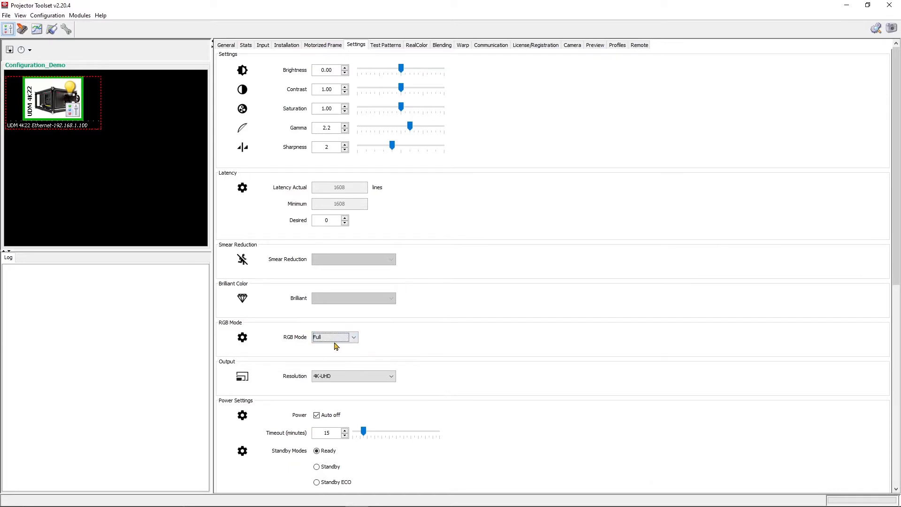
click(369, 380)
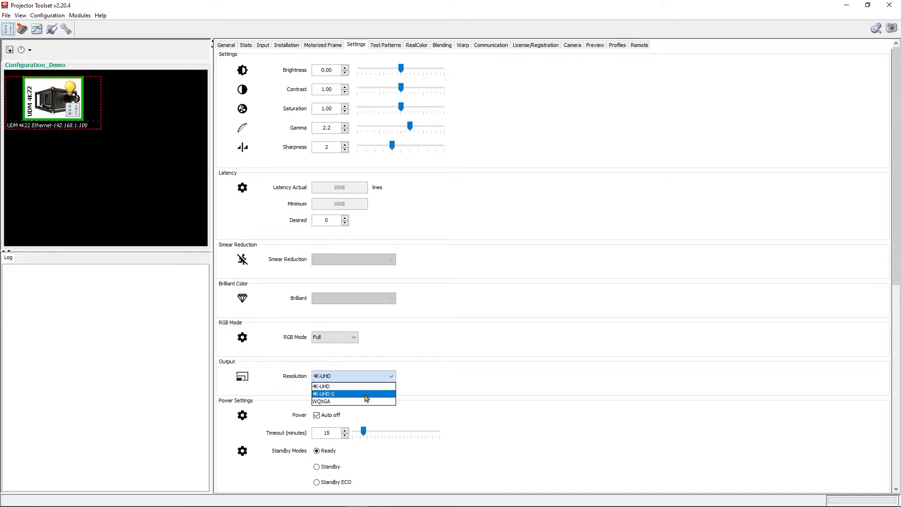
click(442, 375)
scroll(444, 375, down, 2)
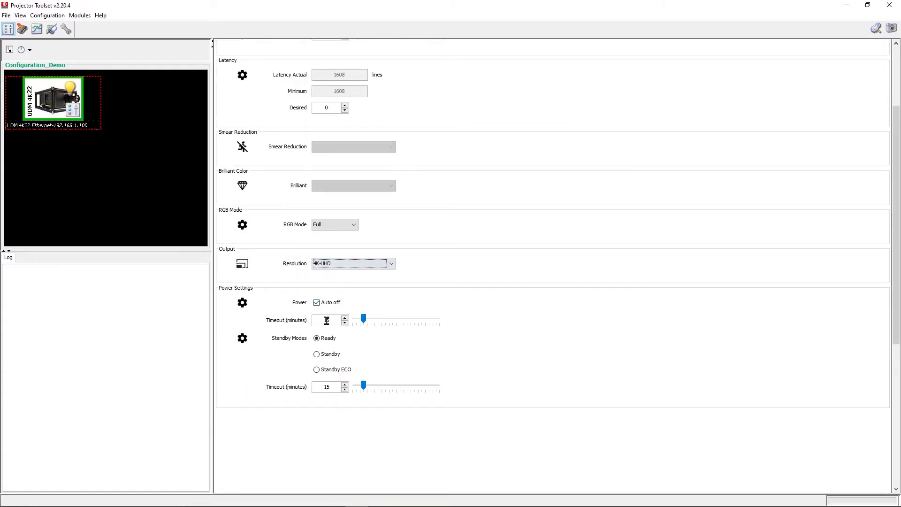
scroll(327, 346, up, 2)
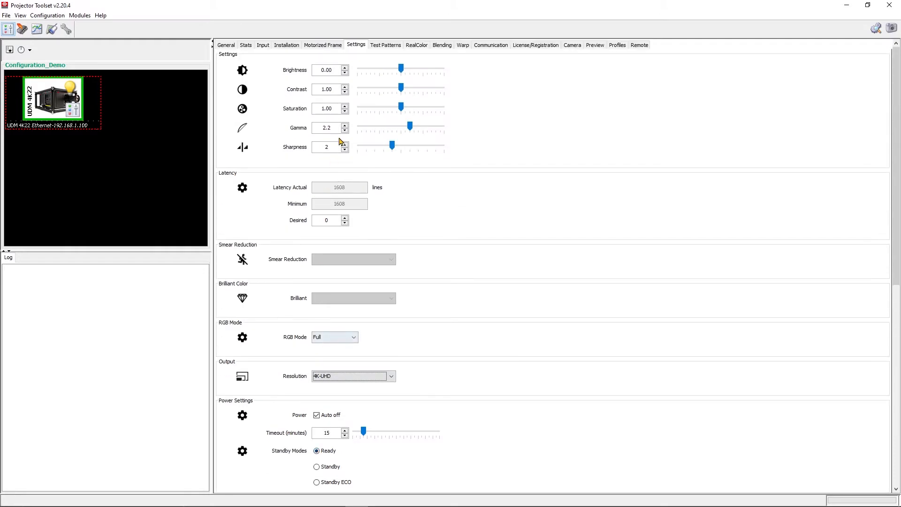
Browse the projector's whole list of internal, output and custom test patterns.
click(386, 45)
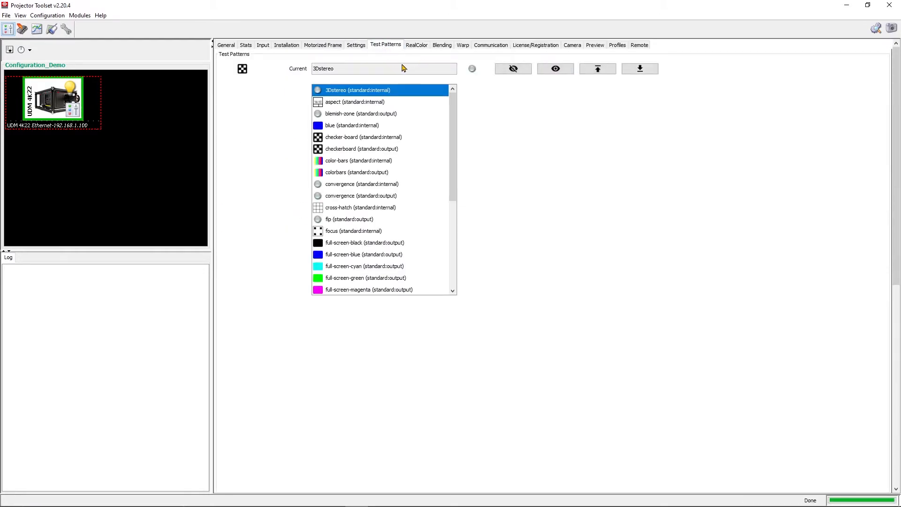
click(514, 71)
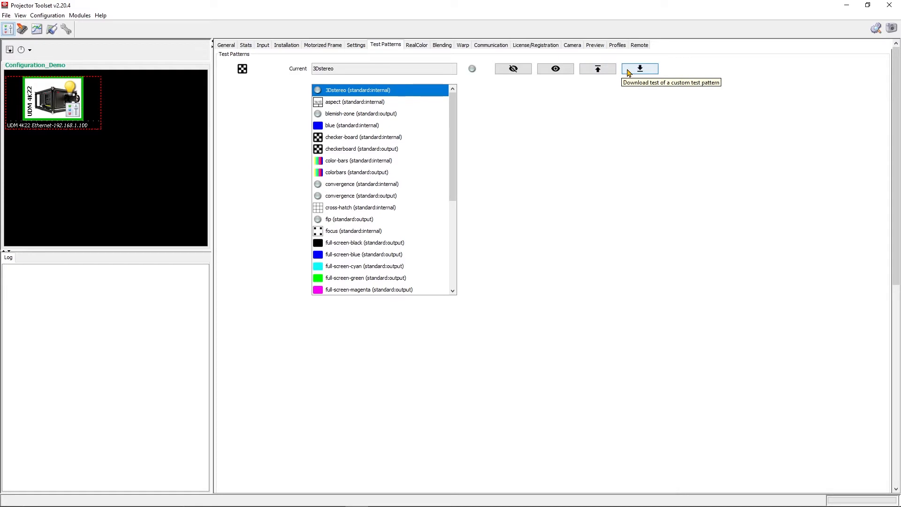
drag(453, 125, 454, 250)
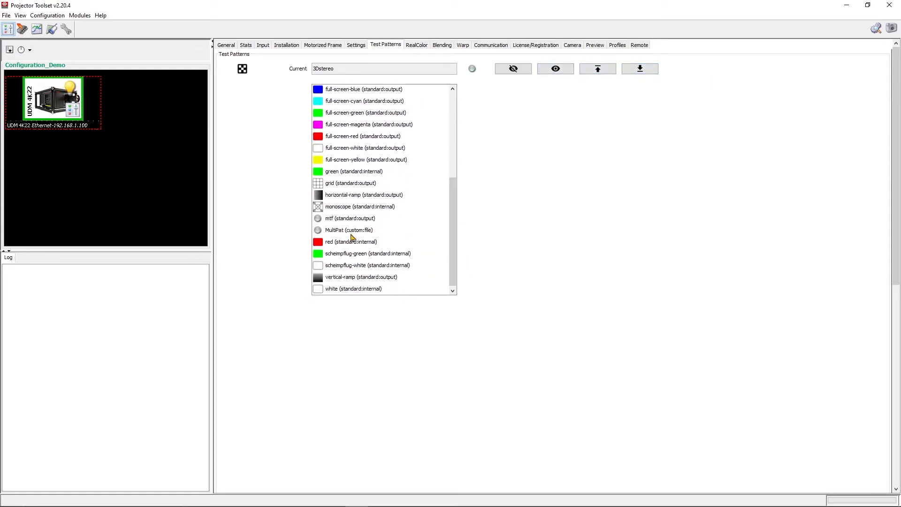
Set the projector's RealColor mode to CustomRGBCMY.
click(420, 45)
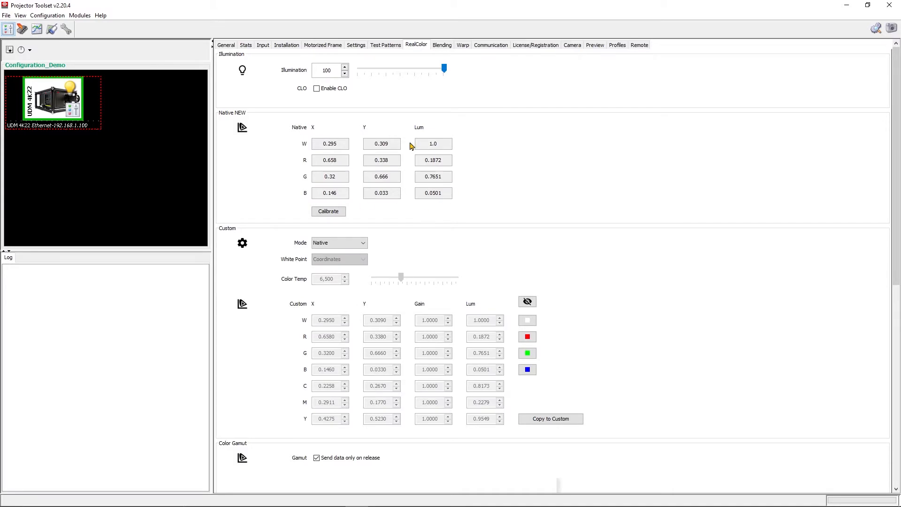
scroll(430, 261, down, 5)
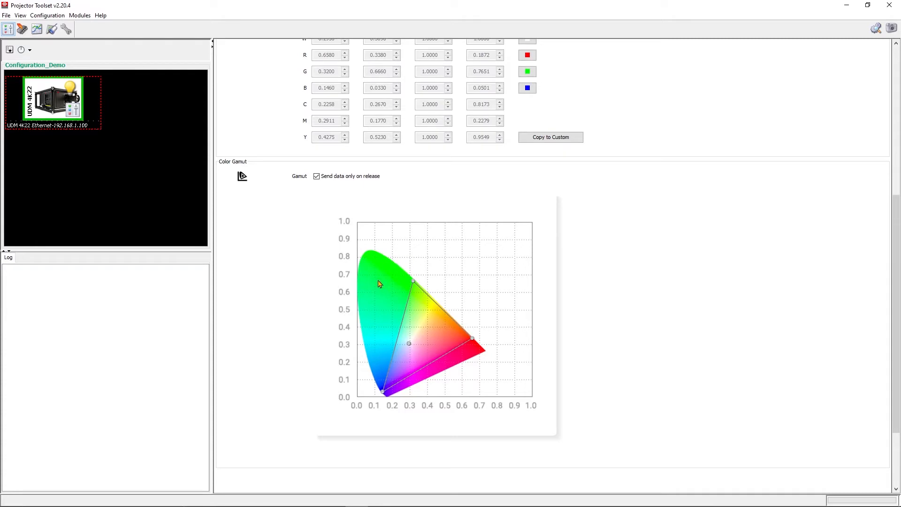
scroll(411, 347, up, 3)
click(362, 130)
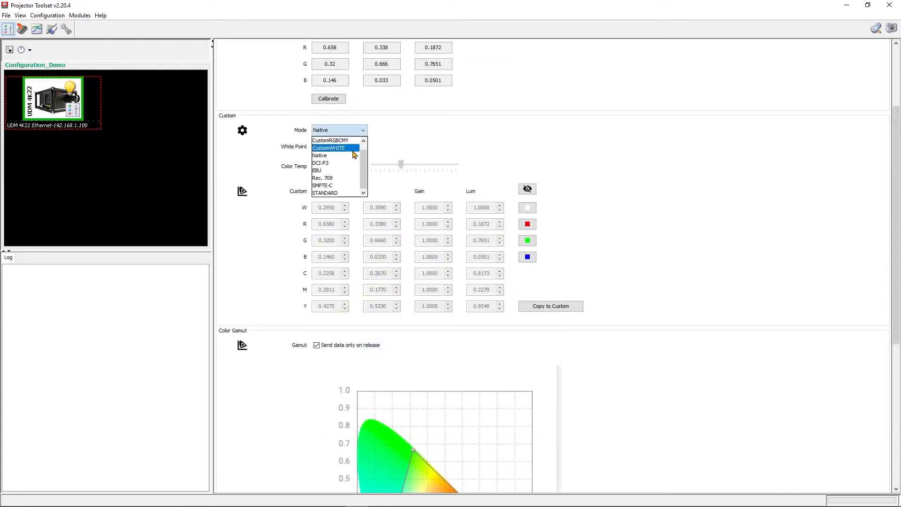
scroll(365, 180, up, 1)
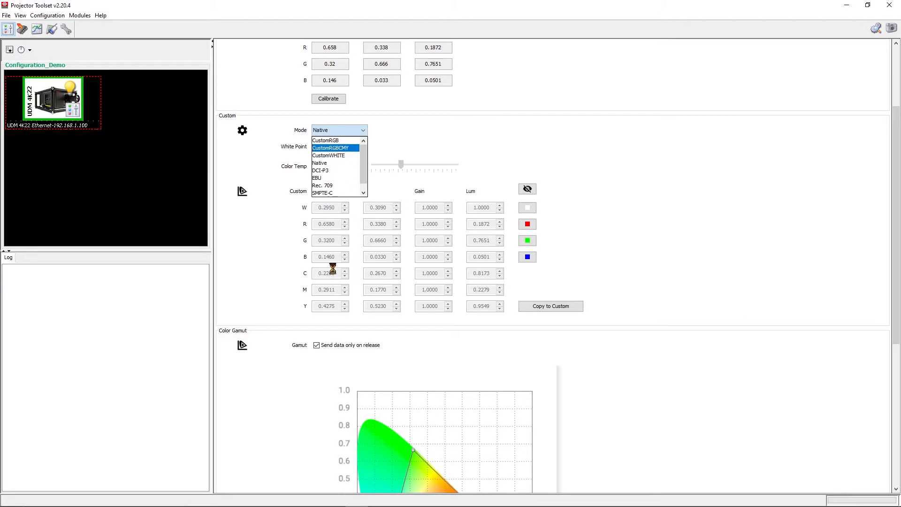
click(650, 302)
Move the green primary in the color gamut diagram to about x 0.33, y 0.64.
scroll(389, 300, up, 1)
scroll(406, 416, down, 3)
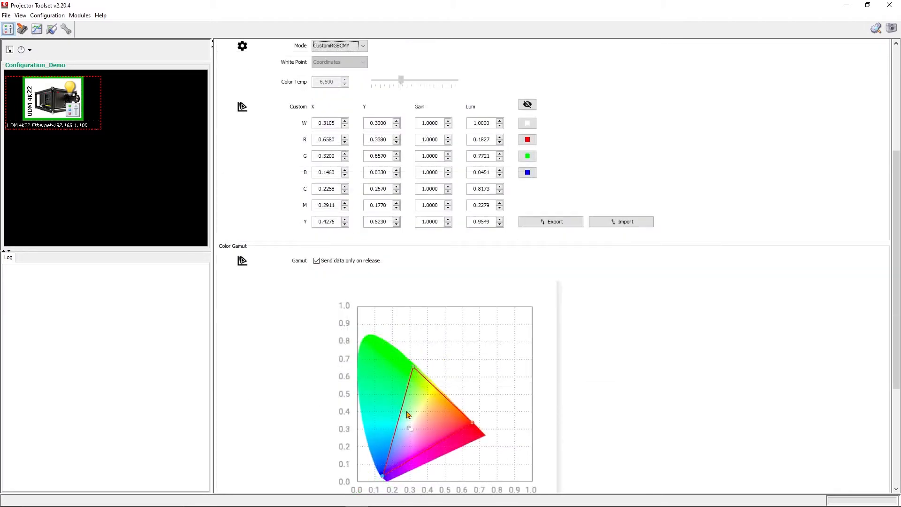
drag(414, 367, 414, 371)
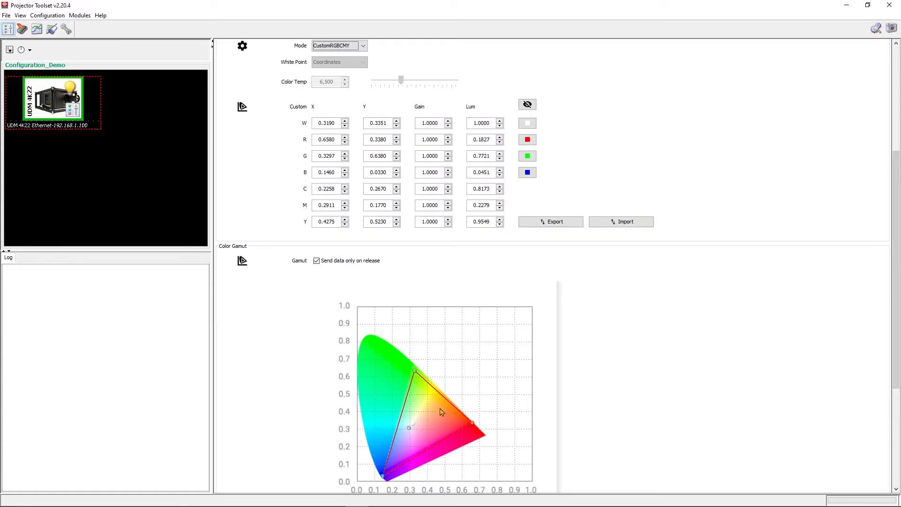
Open the blending settings, try several purple and blue swatches for the blend line color, and reset it to the original orange.
click(442, 45)
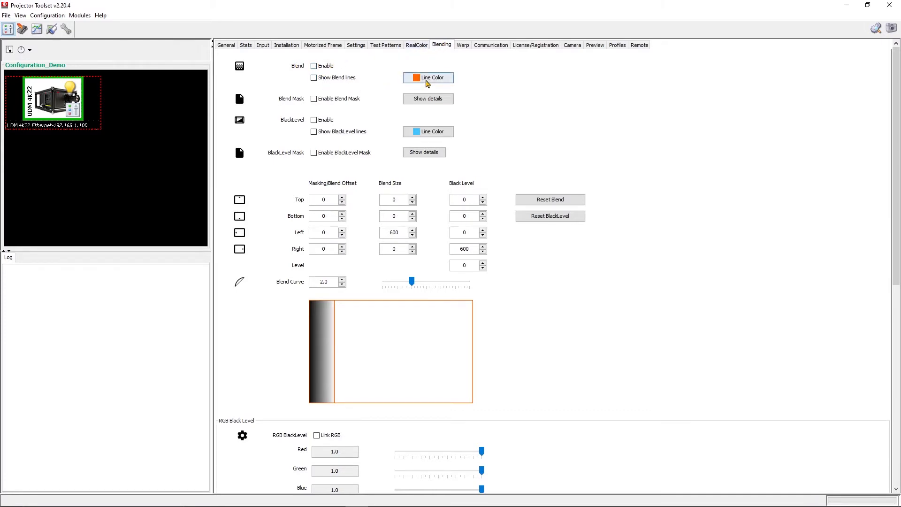
click(423, 80)
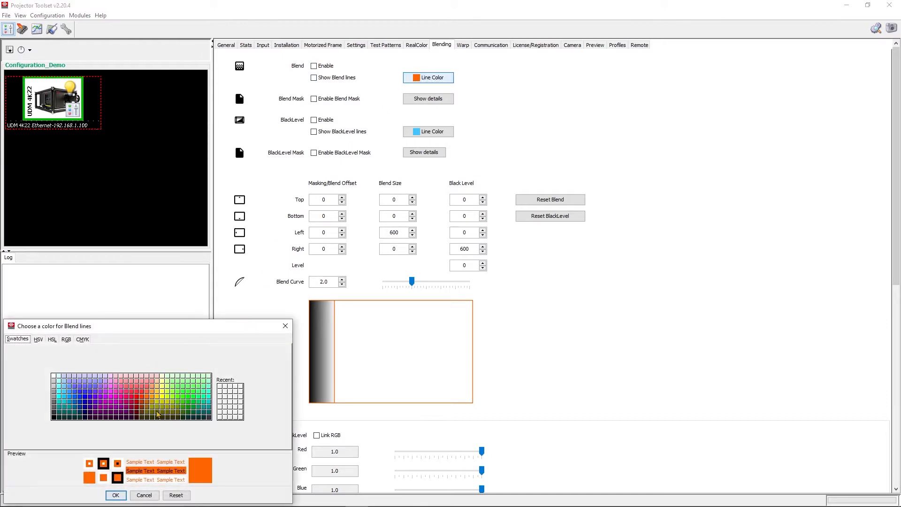
drag(212, 332, 270, 225)
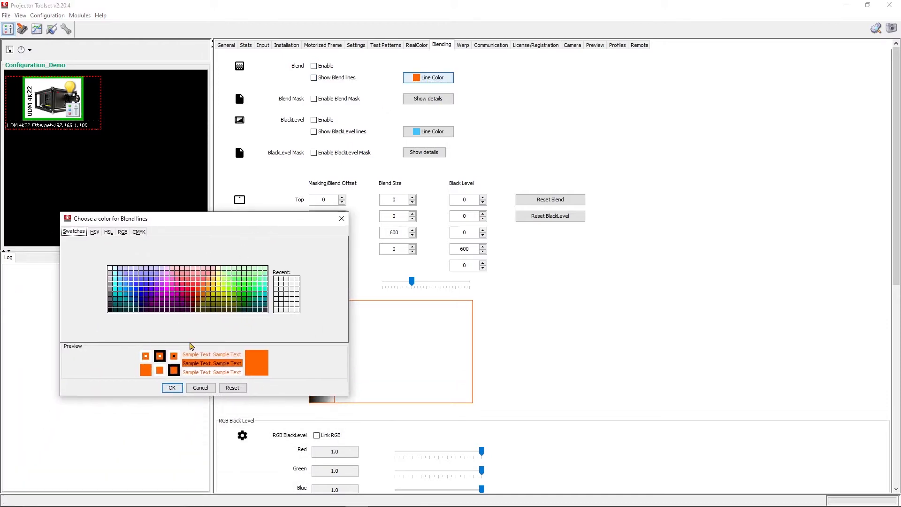
click(182, 284)
click(174, 296)
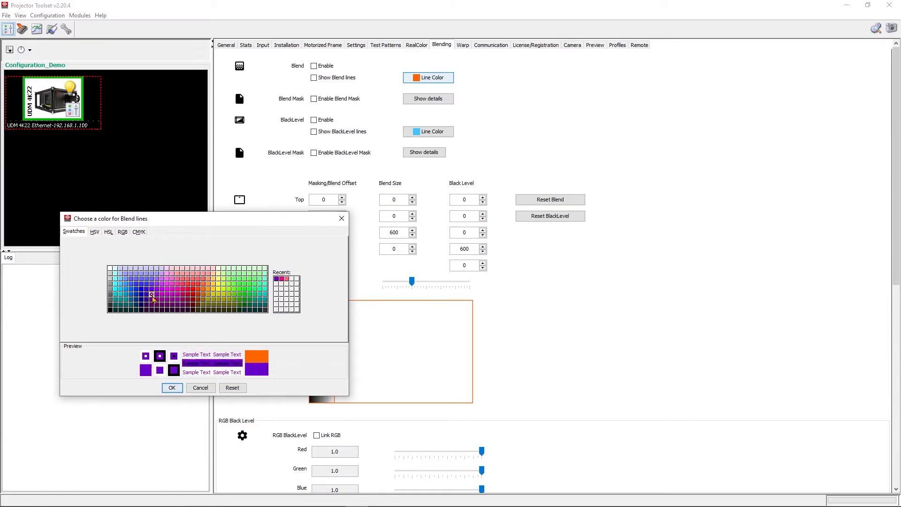
click(152, 294)
click(144, 295)
click(228, 387)
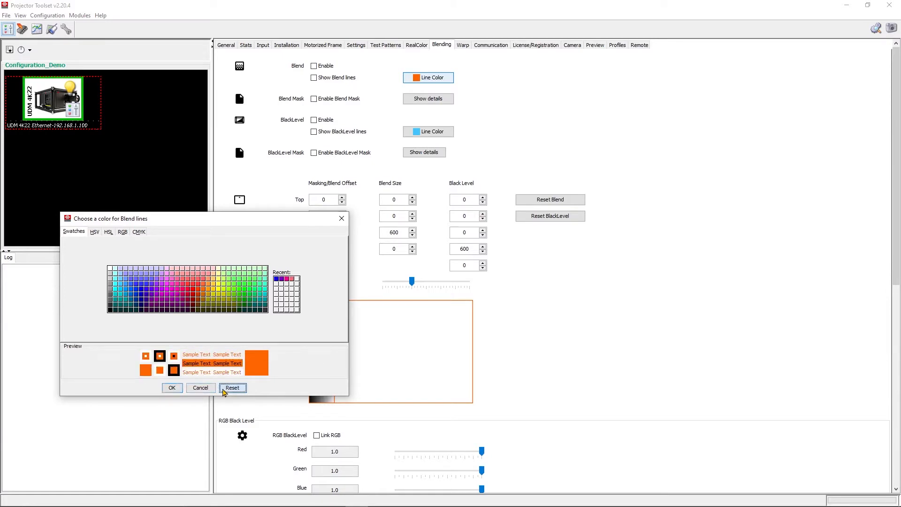
click(180, 389)
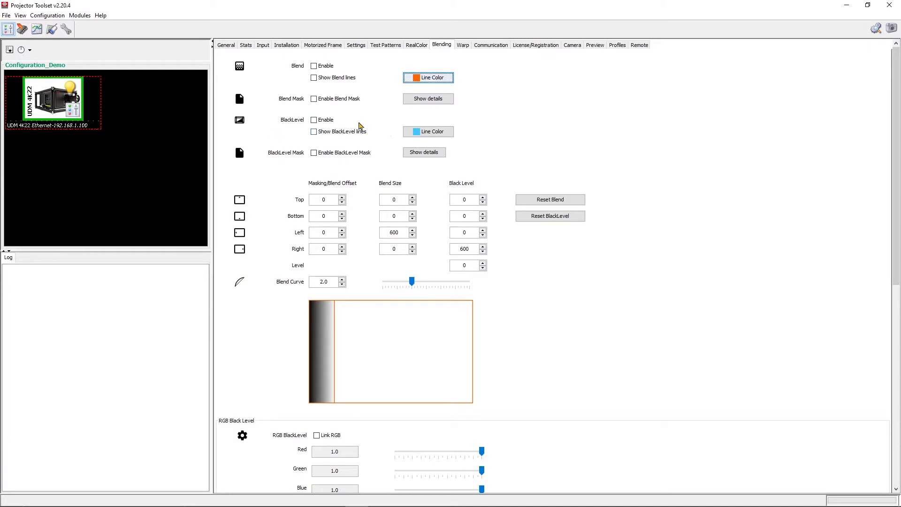
Set the blend curve to 1.3.
click(314, 121)
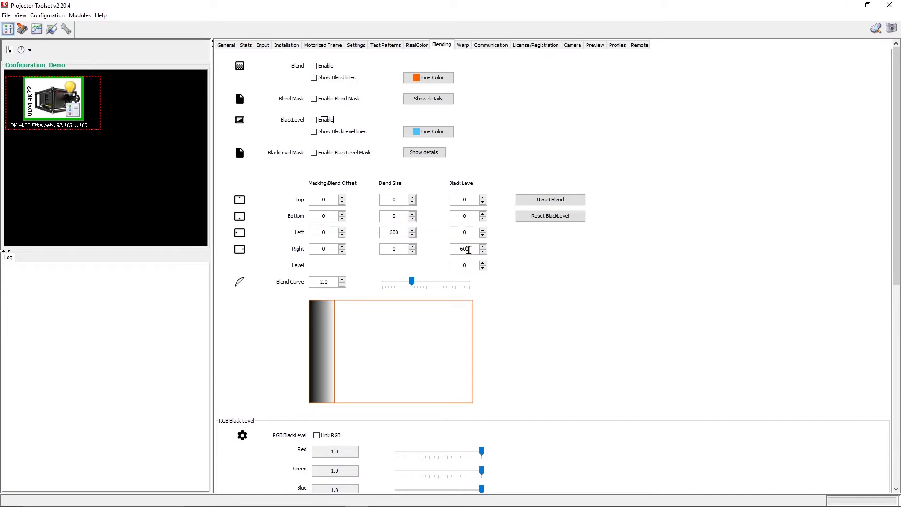
click(416, 281)
drag(416, 280, 391, 282)
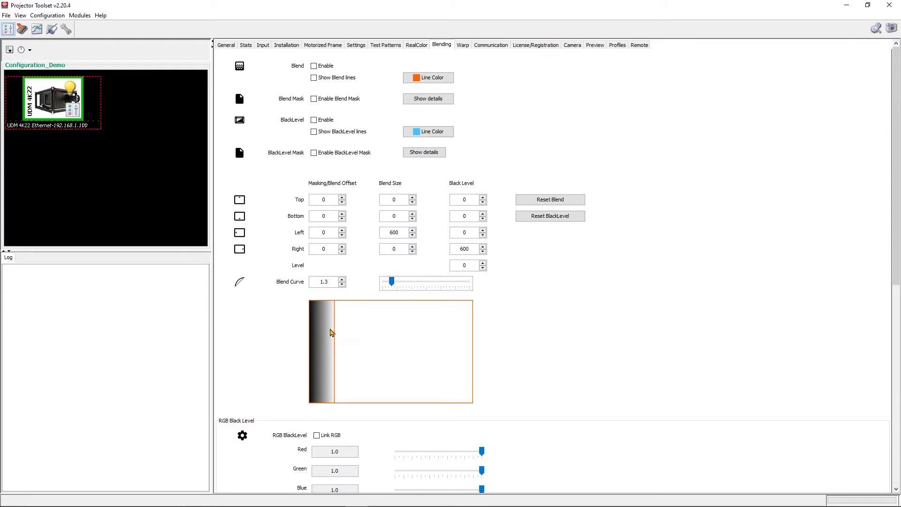
Link the RGB black level channels and lower them together to 0.957.
scroll(332, 335, down, 2)
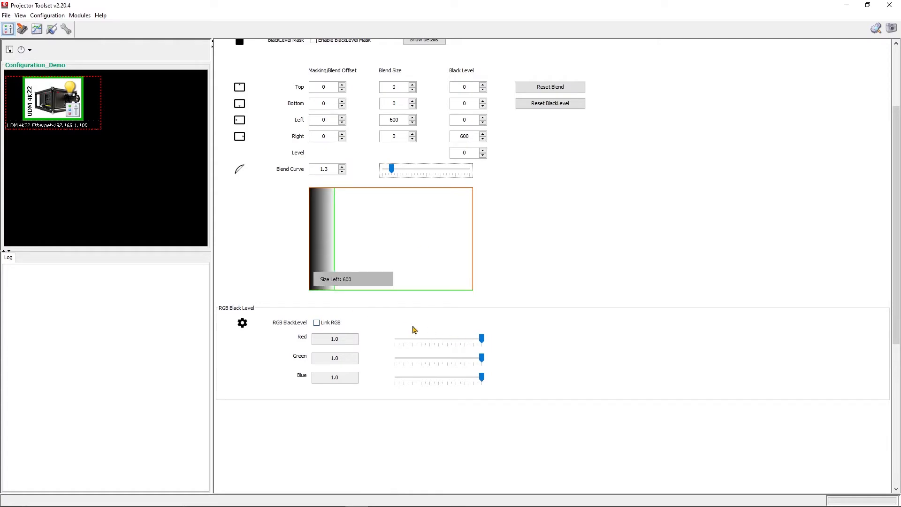
click(319, 323)
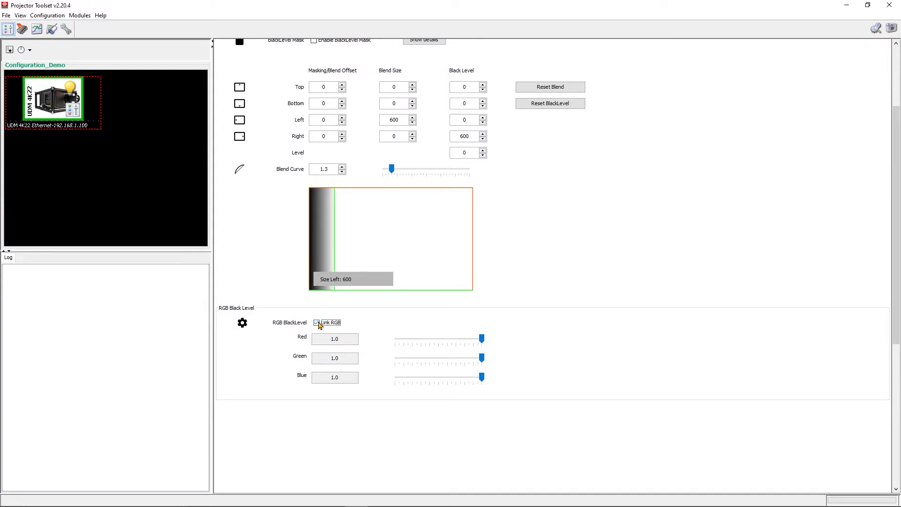
click(481, 358)
drag(477, 355, 477, 353)
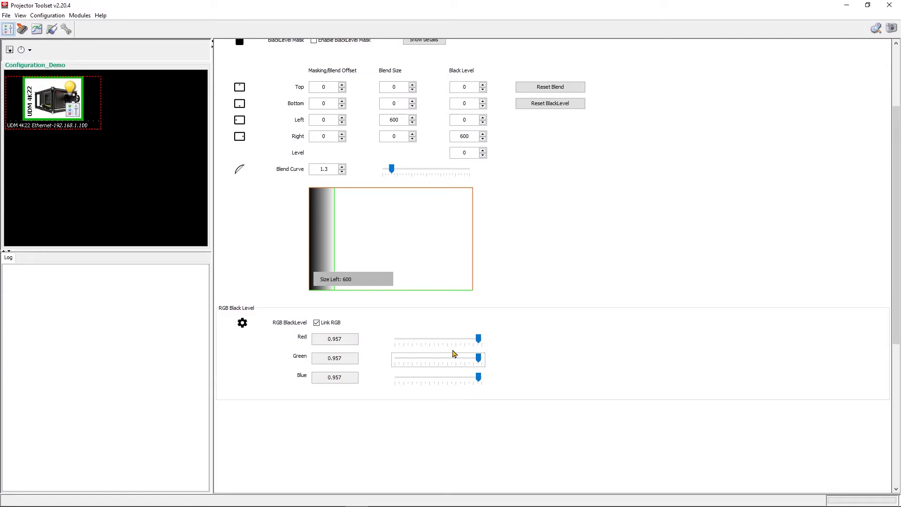
Reset both the blend and the black level settings to their defaults.
scroll(434, 337, up, 4)
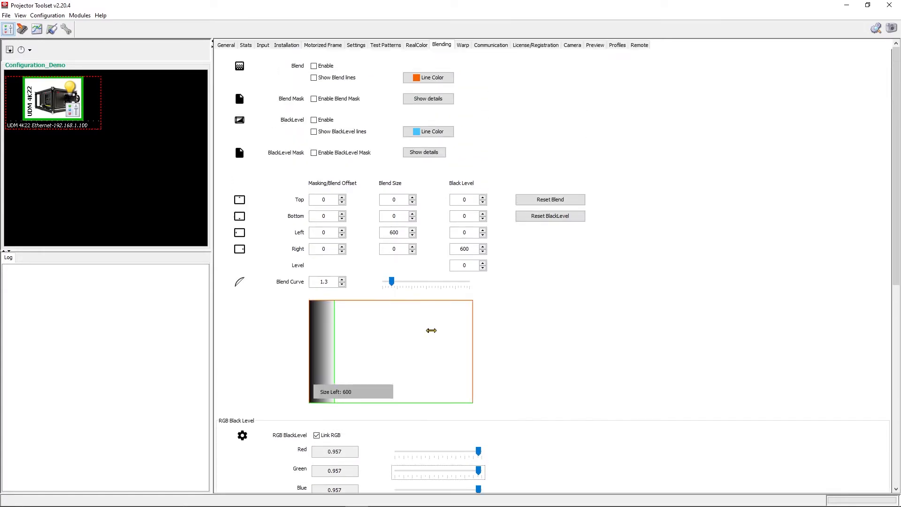
click(529, 200)
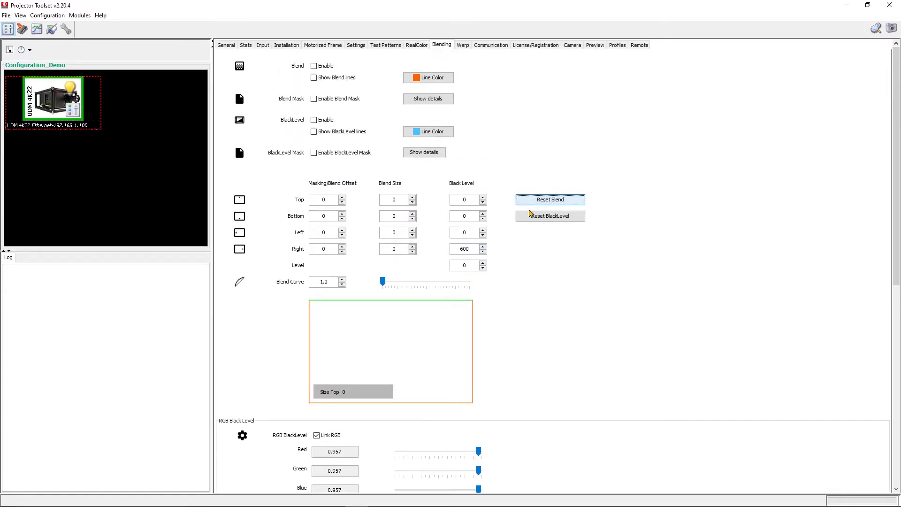
click(531, 216)
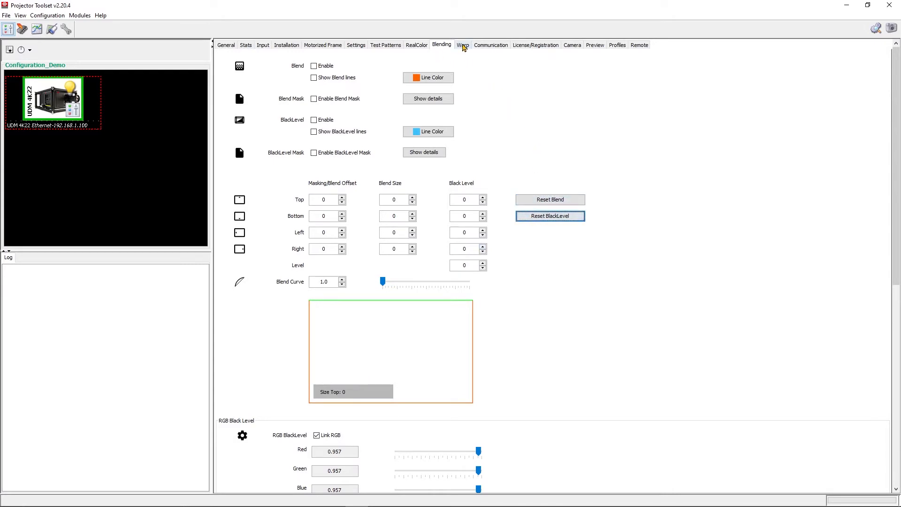
Open the warp settings and try switching warp and warp via files on and off again.
click(462, 45)
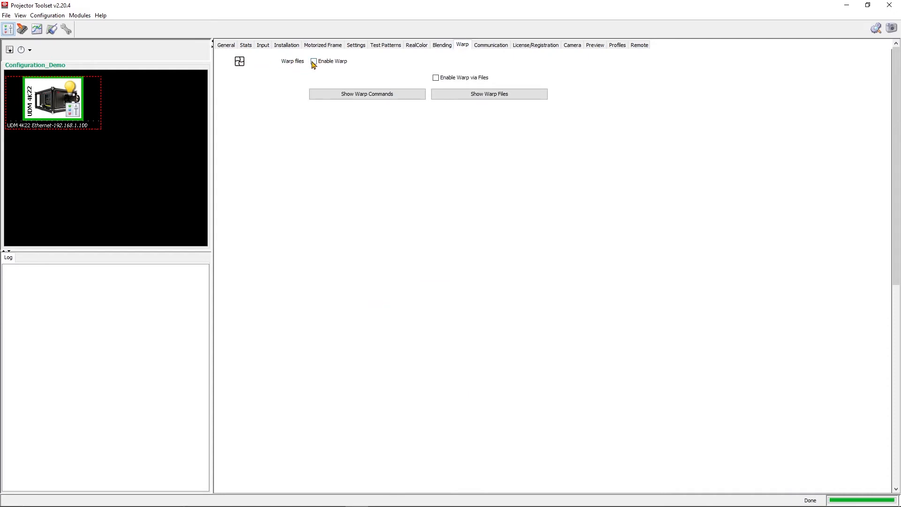
click(314, 62)
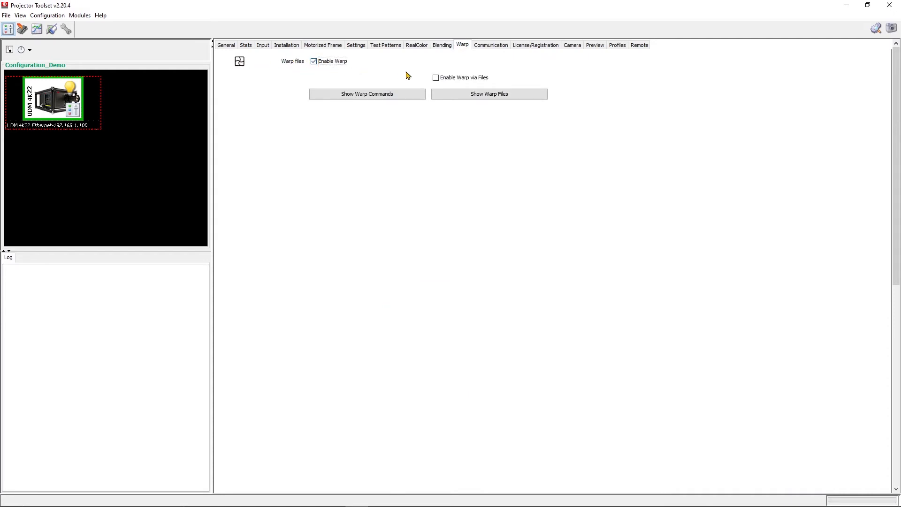
click(436, 78)
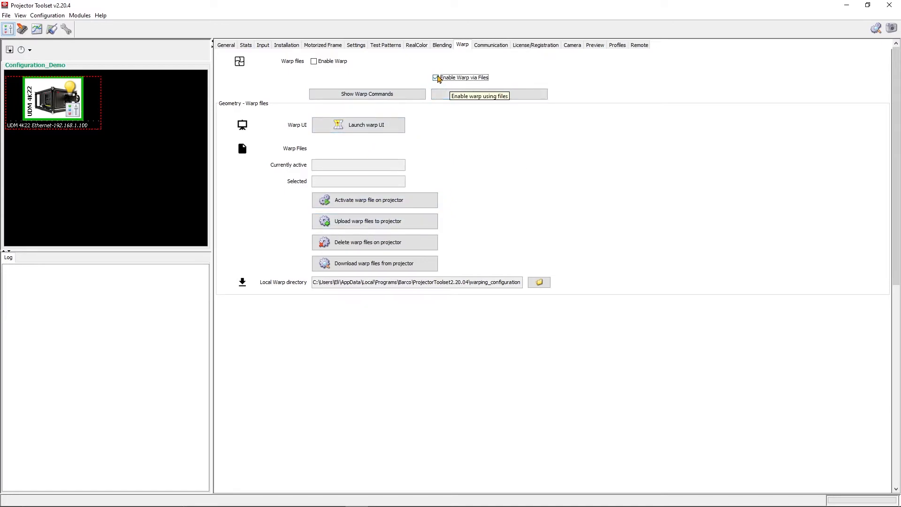
click(436, 78)
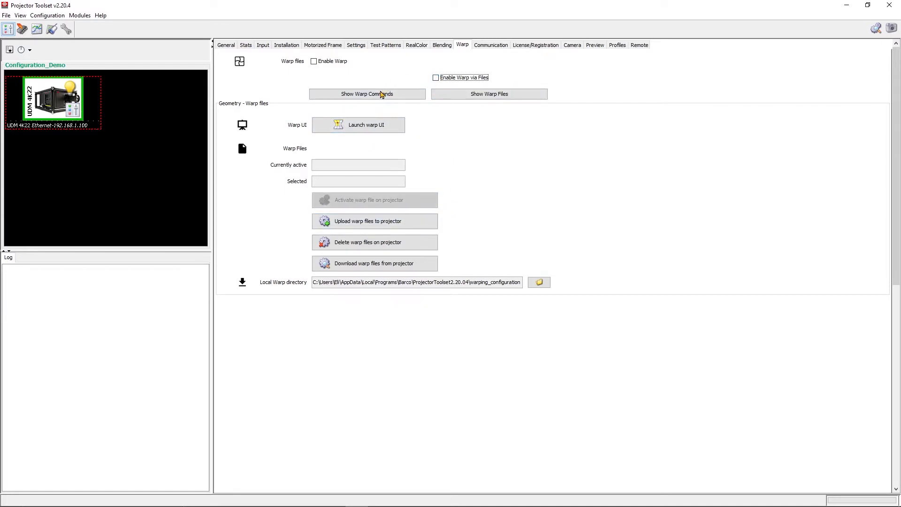
Show the warp commands and try out four-corner warping by moving the visualiser's upper-right corner outward and upper-left corner inward.
click(381, 97)
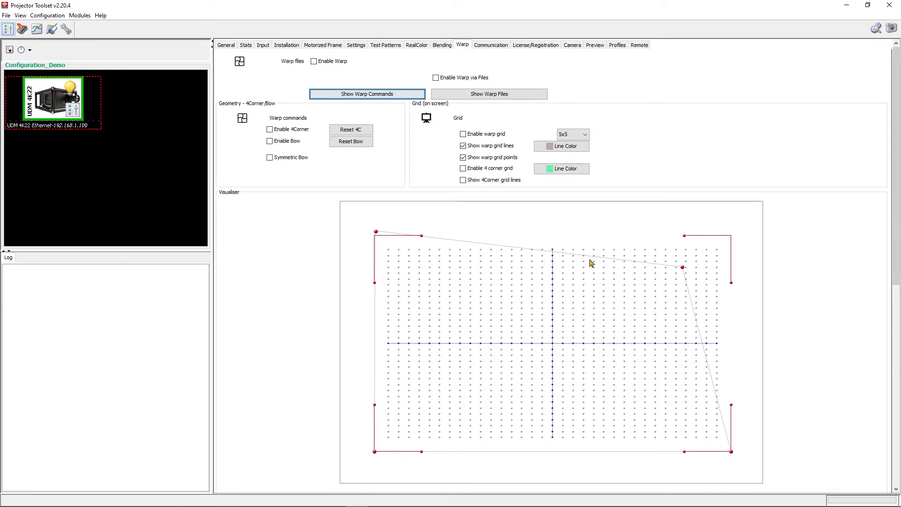
drag(681, 268, 727, 238)
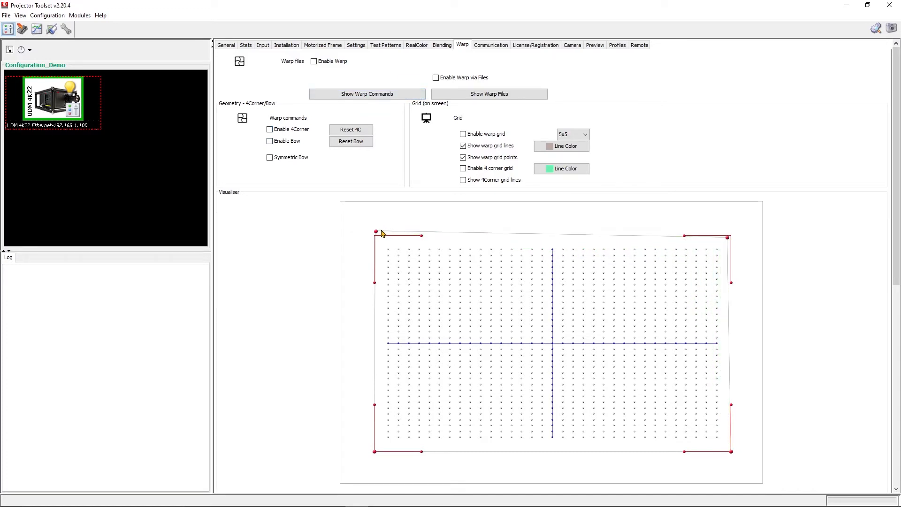
drag(375, 232, 400, 263)
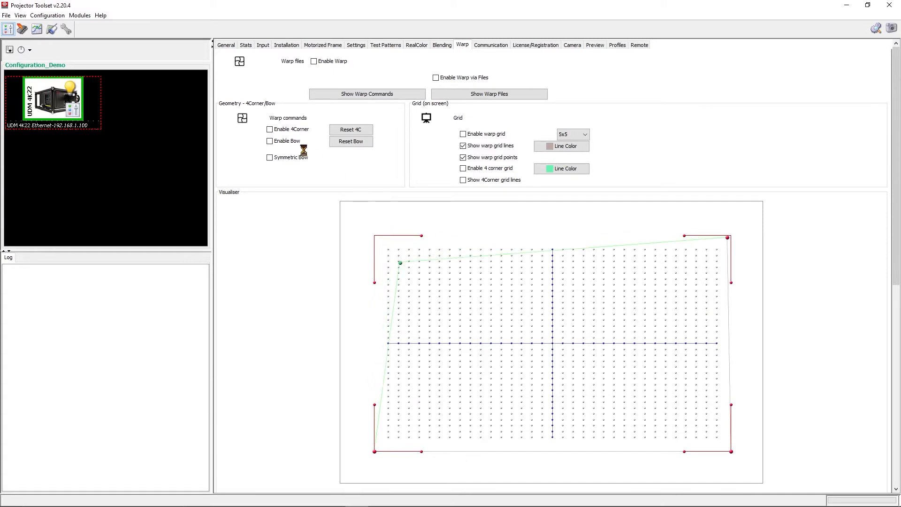
click(270, 129)
click(270, 130)
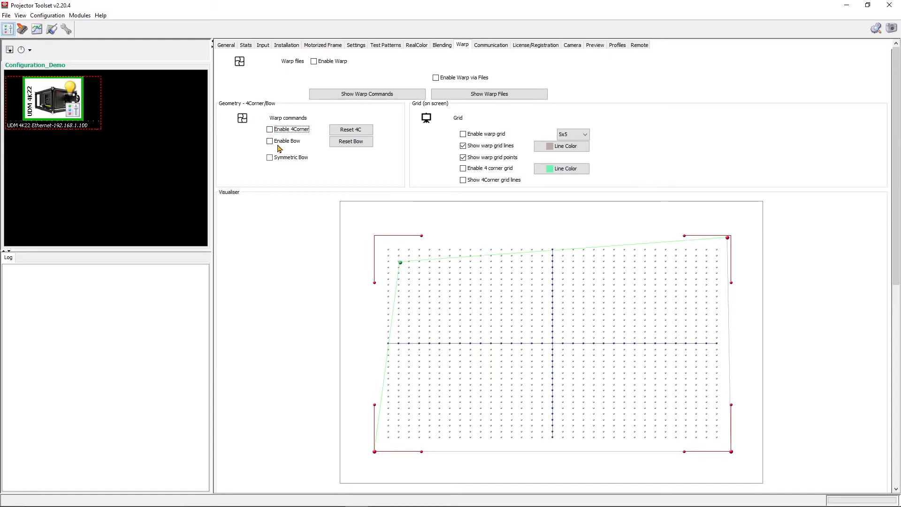
drag(400, 263, 387, 244)
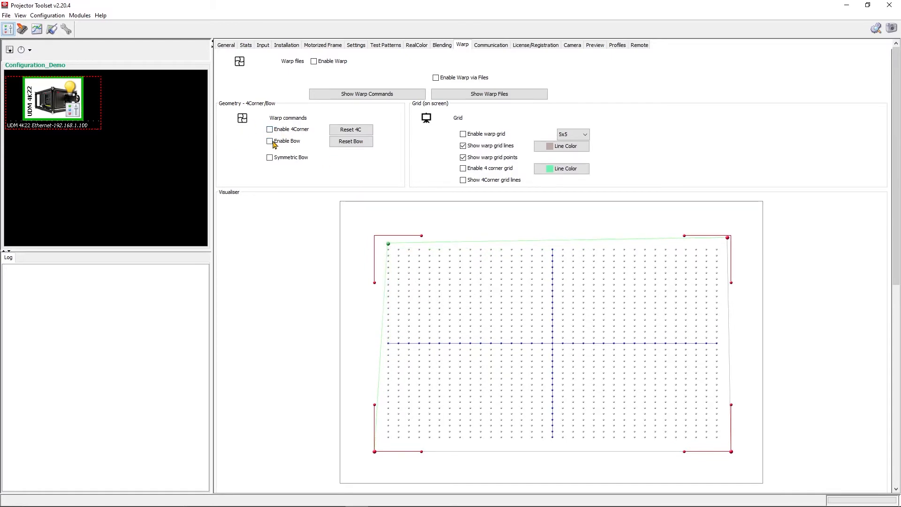
Reset the four-corner warp settings and confirm the reset.
click(351, 130)
click(430, 277)
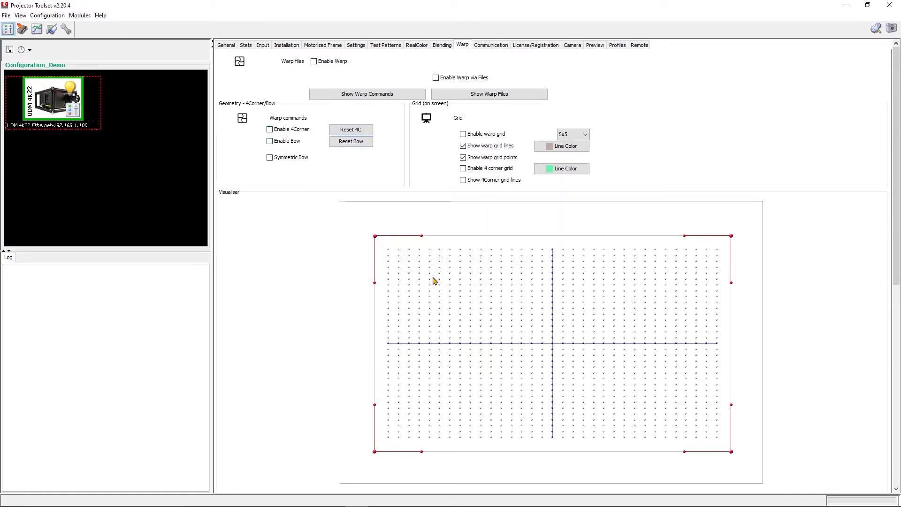
Try bow warping by pulling both upper-edge handles slightly downward, reset the bow settings and disable bow again.
click(271, 142)
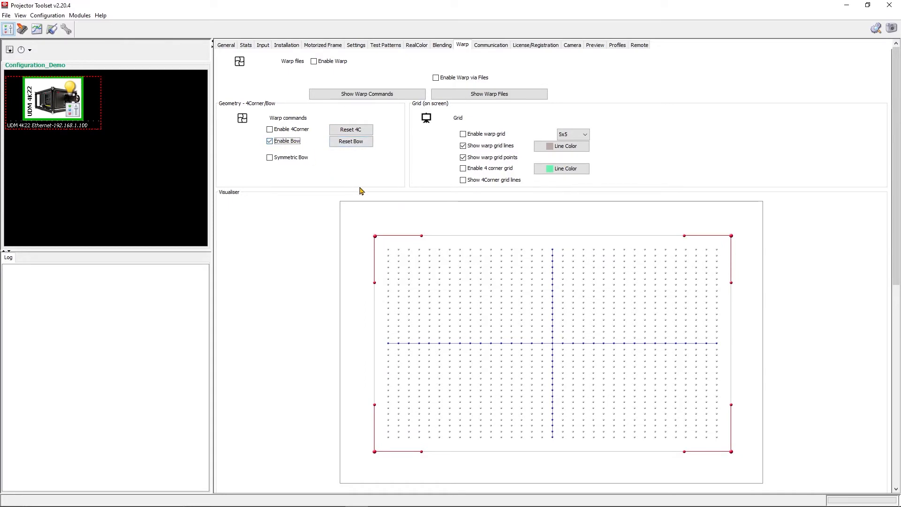
drag(421, 236, 423, 246)
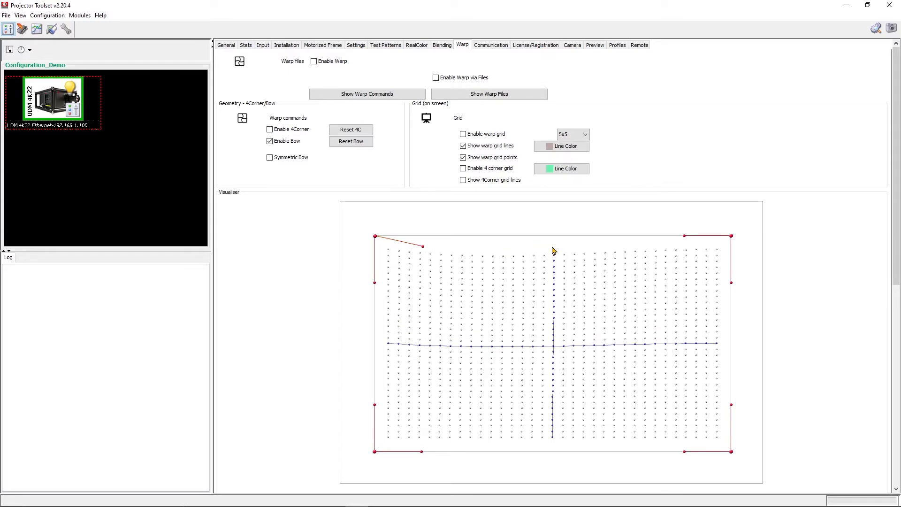
drag(684, 235, 687, 246)
click(339, 143)
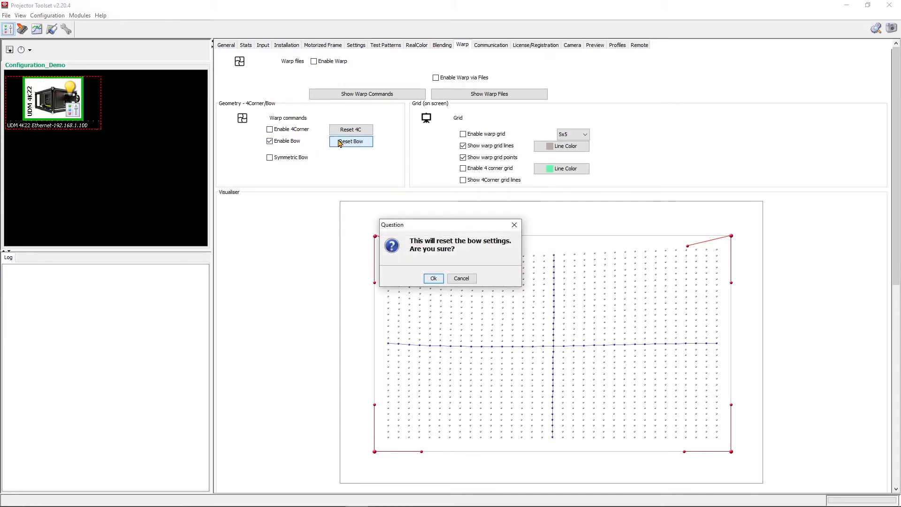
click(433, 278)
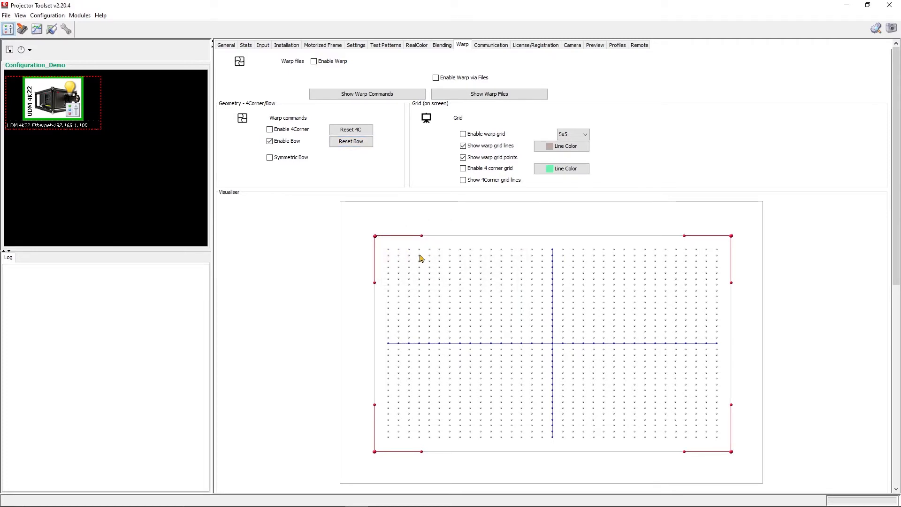
click(270, 141)
Review the warp grid size choices and the color swatches for the warp grid lines without changing either.
click(569, 135)
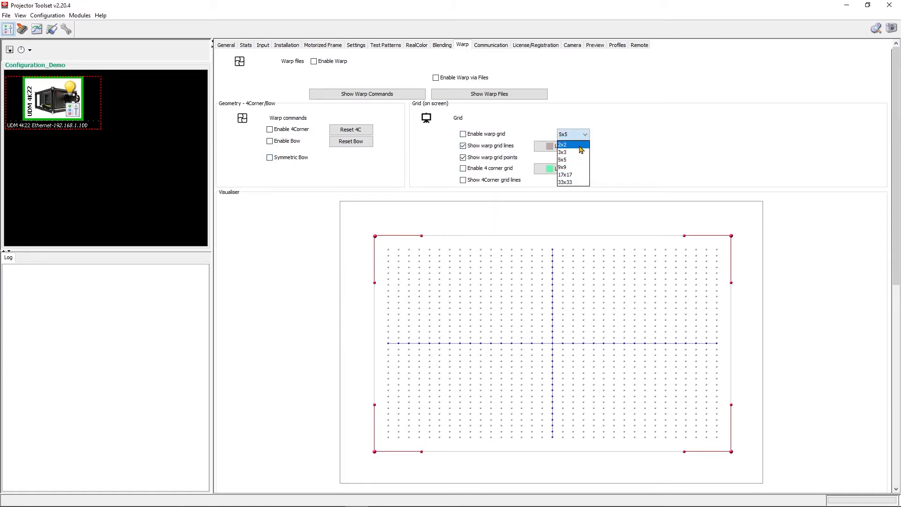
click(607, 148)
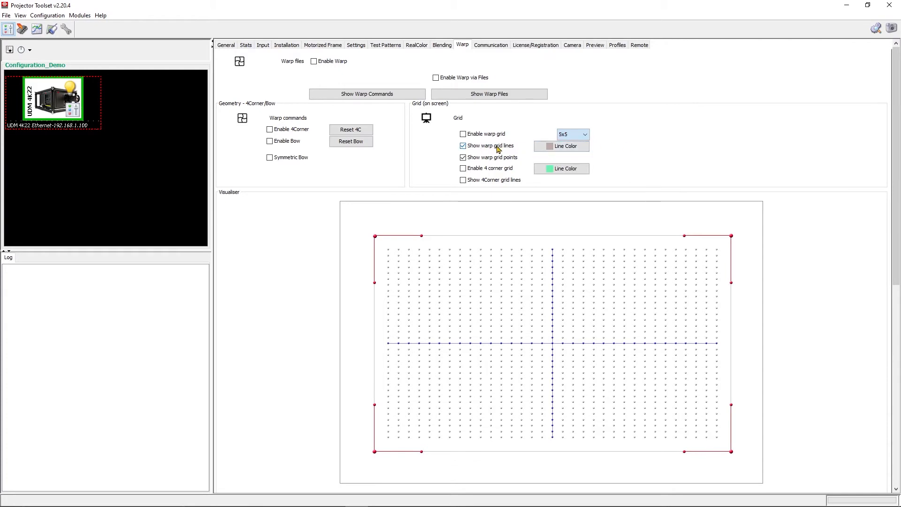
click(558, 147)
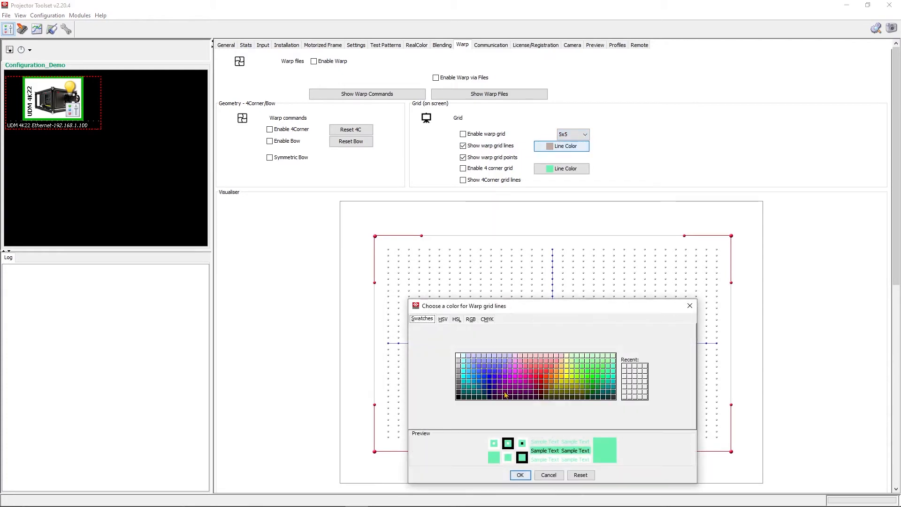
click(691, 307)
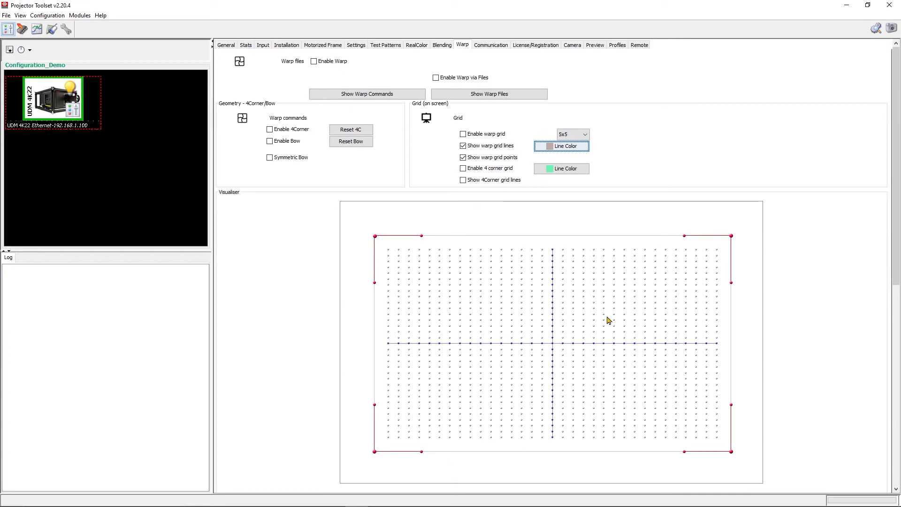
click(403, 94)
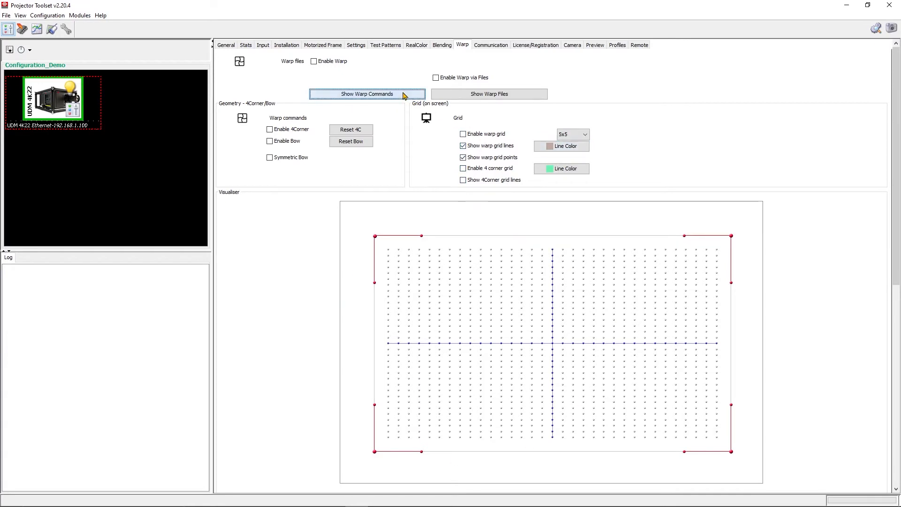
Enable warping via files and launch the warp UI with 3 rows and 3 columns.
click(435, 78)
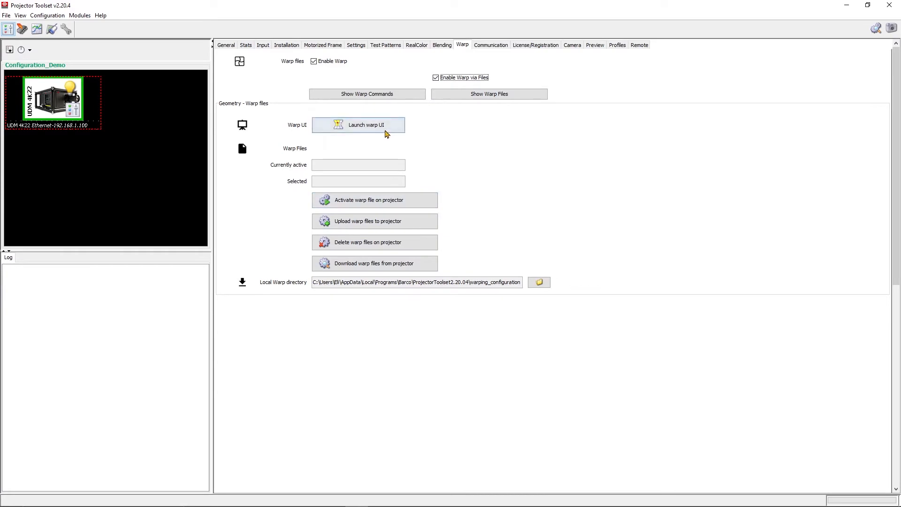
click(385, 130)
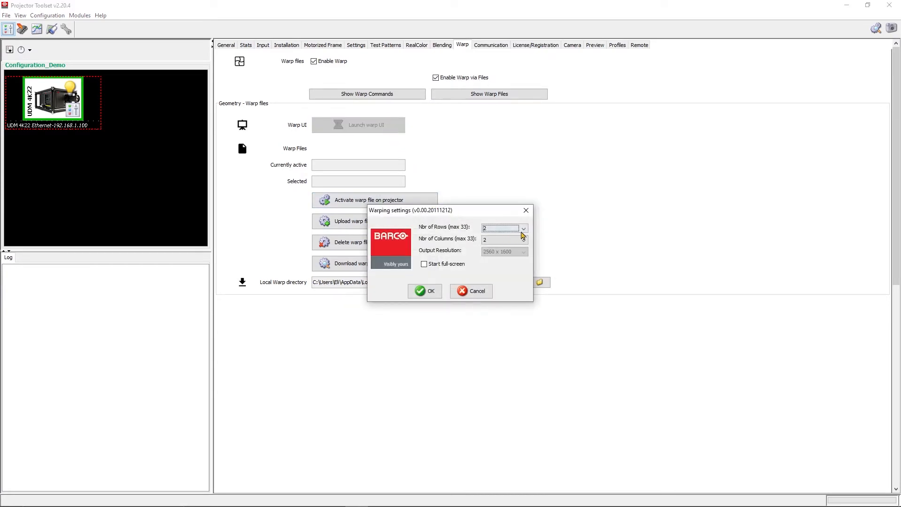
click(524, 229)
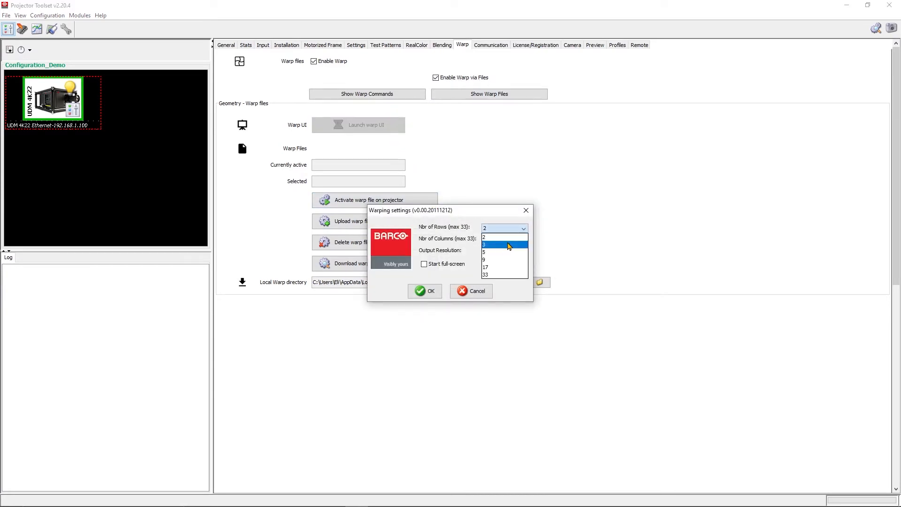
click(508, 245)
click(523, 240)
click(511, 256)
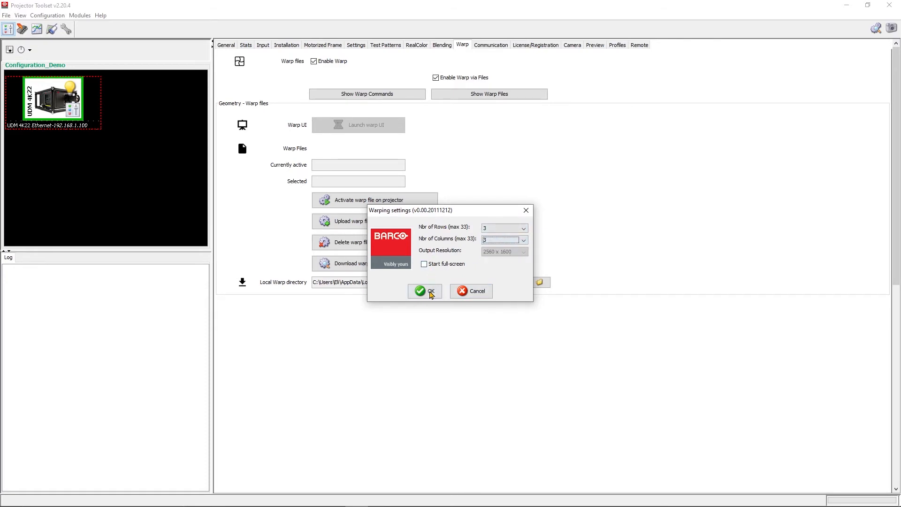
click(431, 292)
click(431, 291)
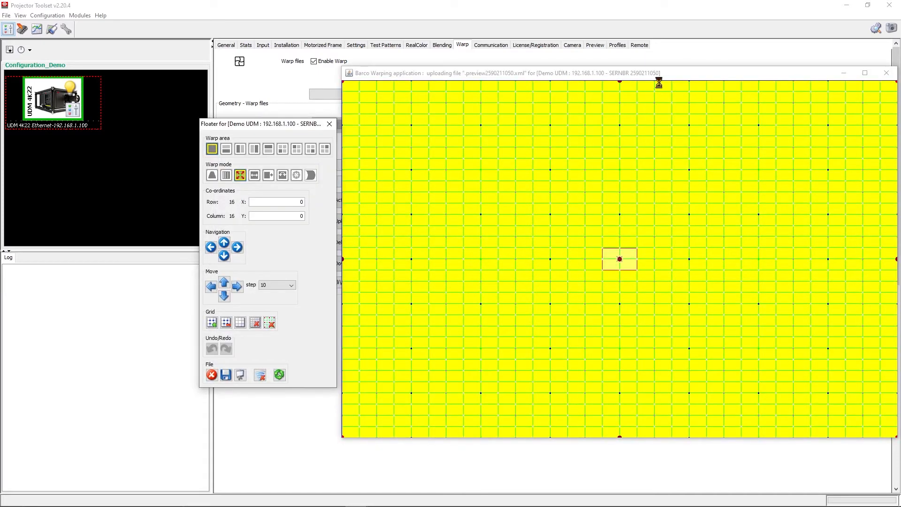
Try the curved-side warp mode, the last one offered, by pulling the grid's left and right mid-edge points to bend the whole grid.
drag(658, 75, 650, 74)
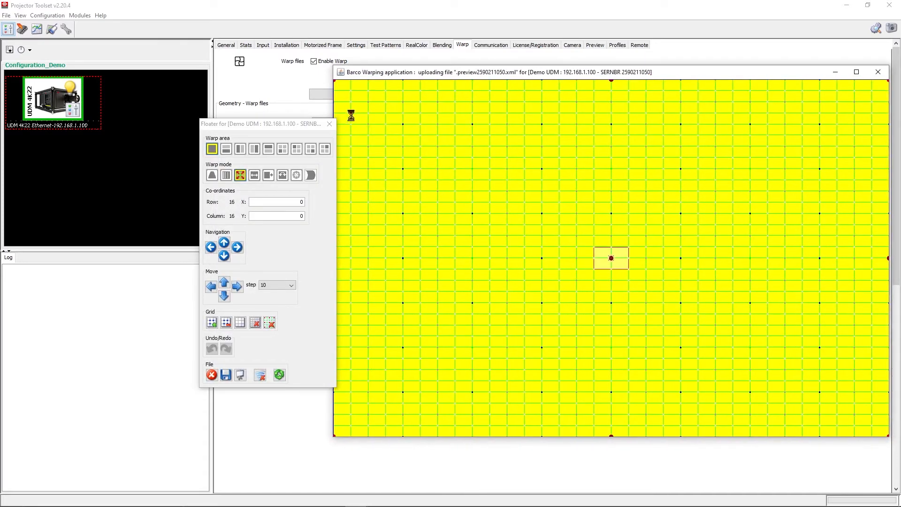
drag(312, 126, 308, 127)
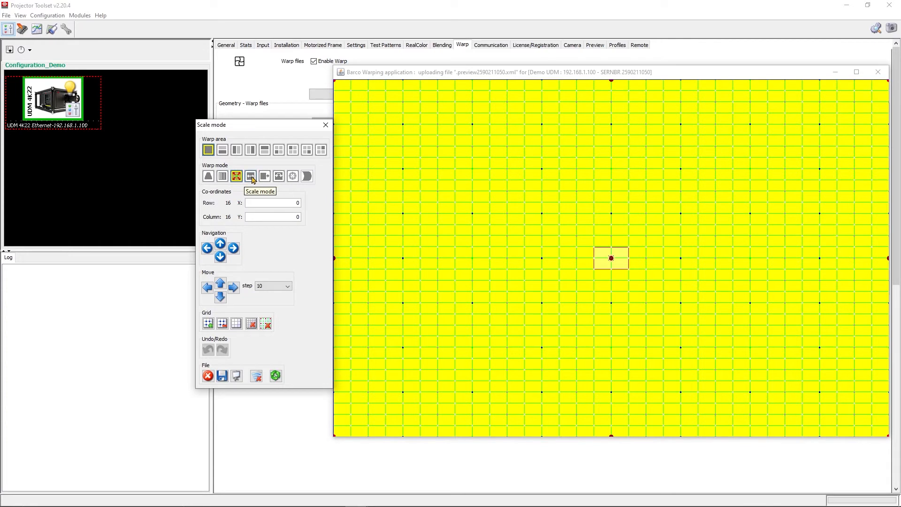
click(306, 176)
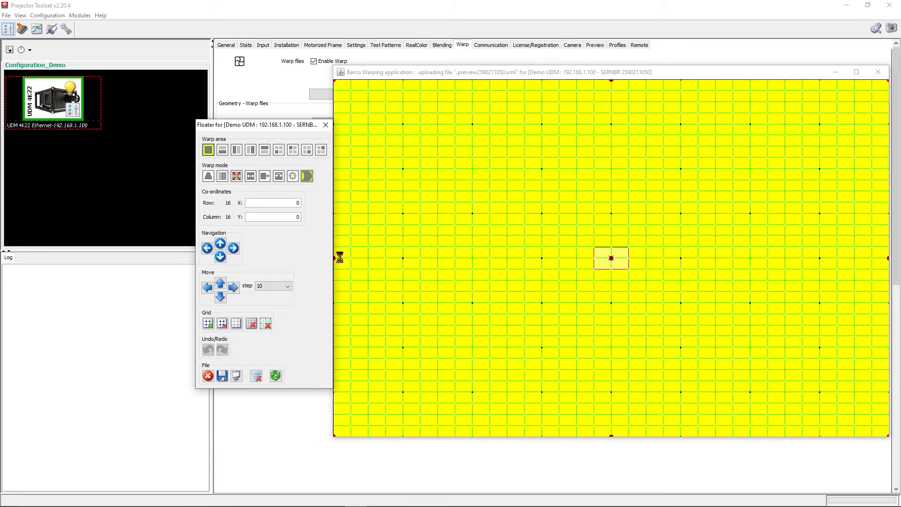
drag(340, 258, 346, 257)
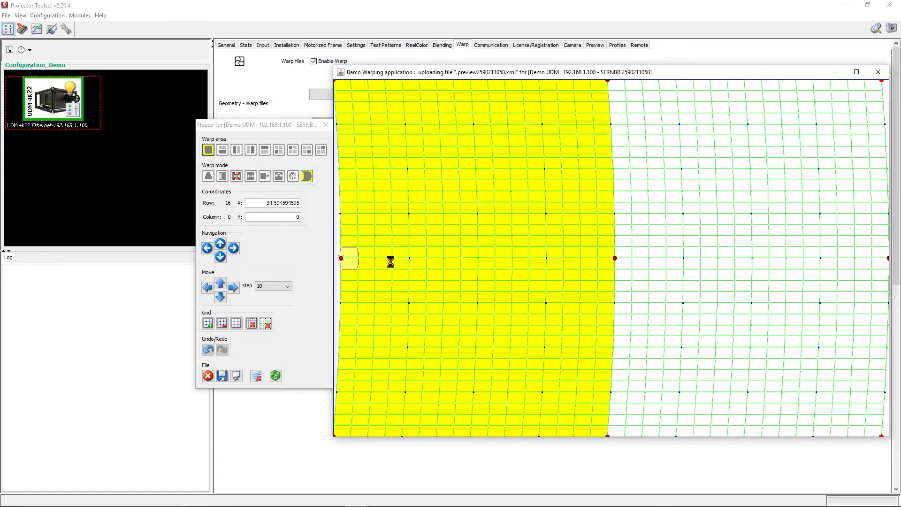
drag(889, 258, 858, 267)
click(335, 257)
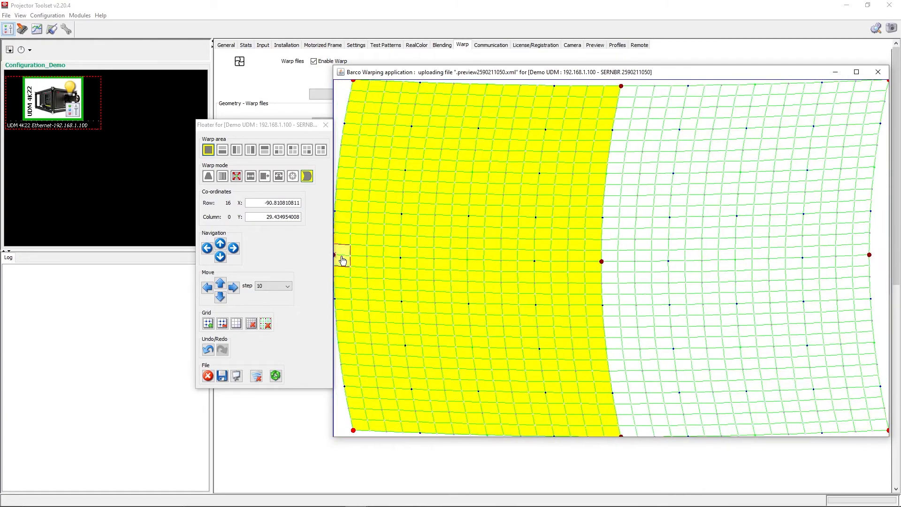
drag(358, 258, 518, 505)
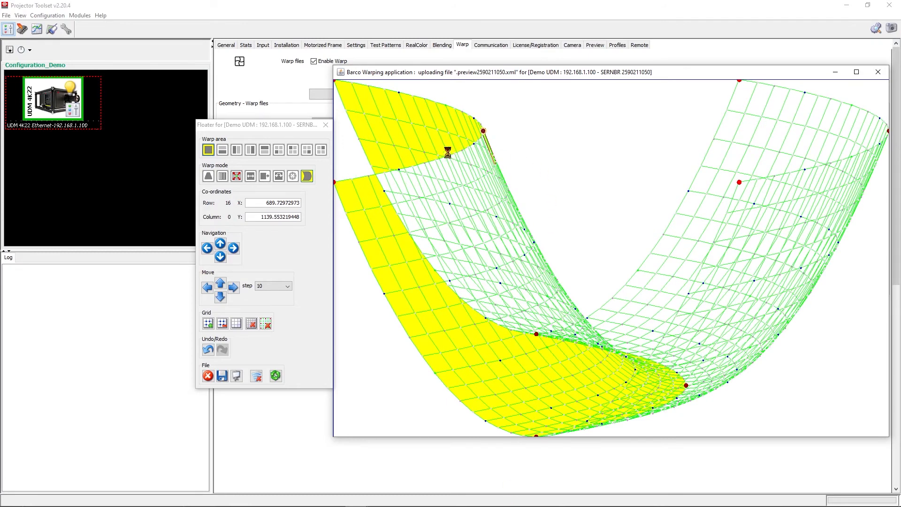
Return to the default warp mode and try moving the grid's left mid-edge, lower-right corner and center points.
click(237, 177)
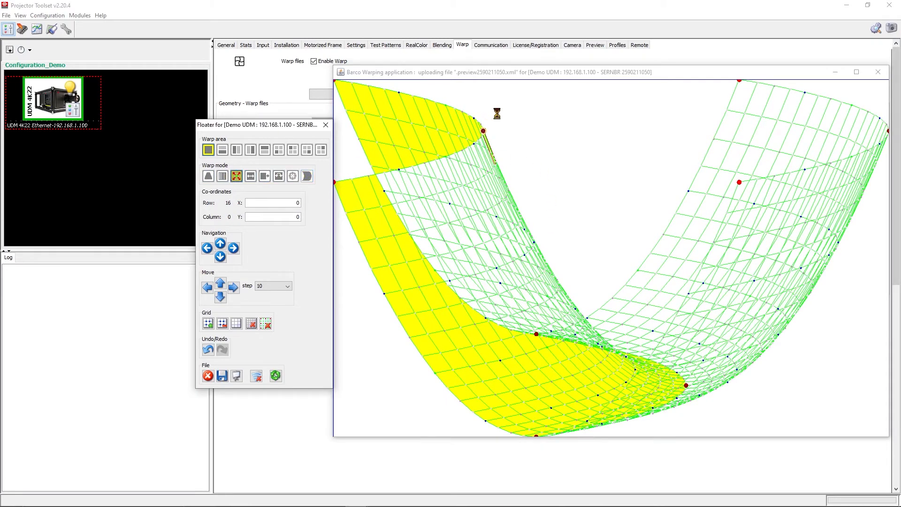
drag(483, 132, 449, 160)
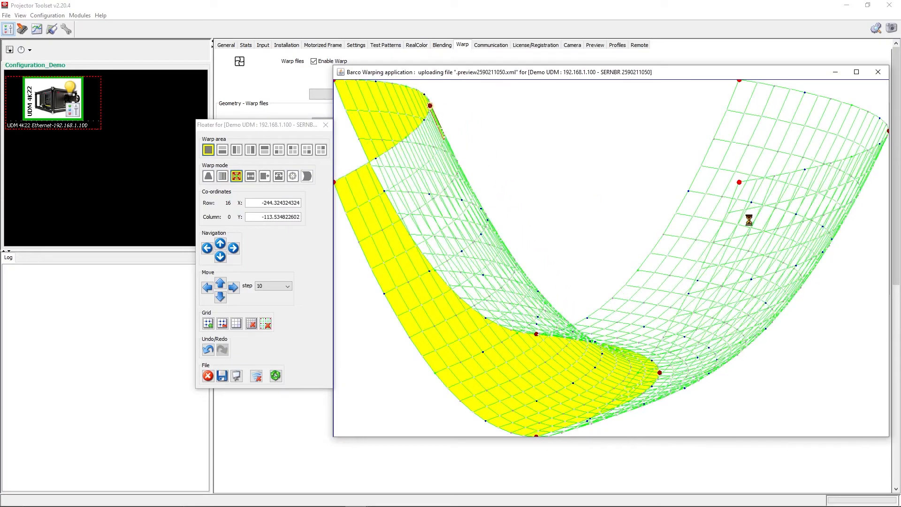
drag(740, 183, 766, 315)
drag(658, 341, 615, 324)
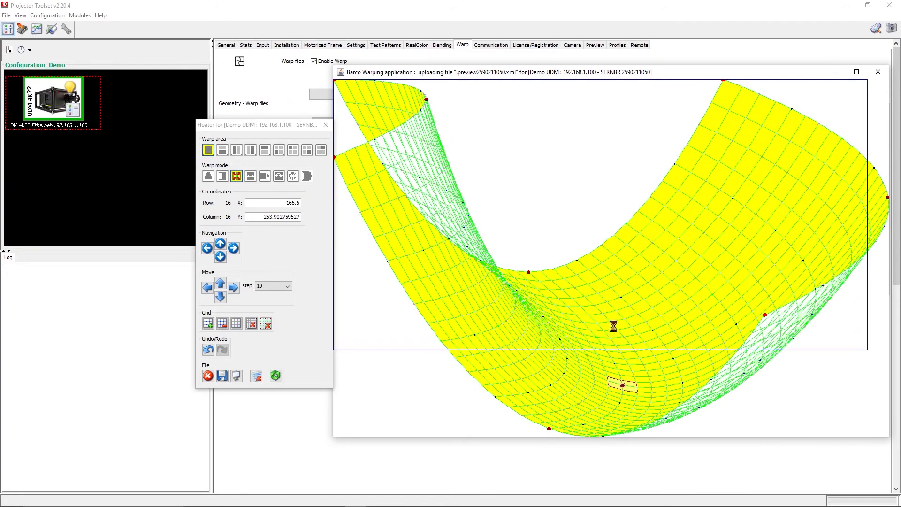
Deselect the active area of the warp grid.
right_click(615, 324)
mouse_move(634, 330)
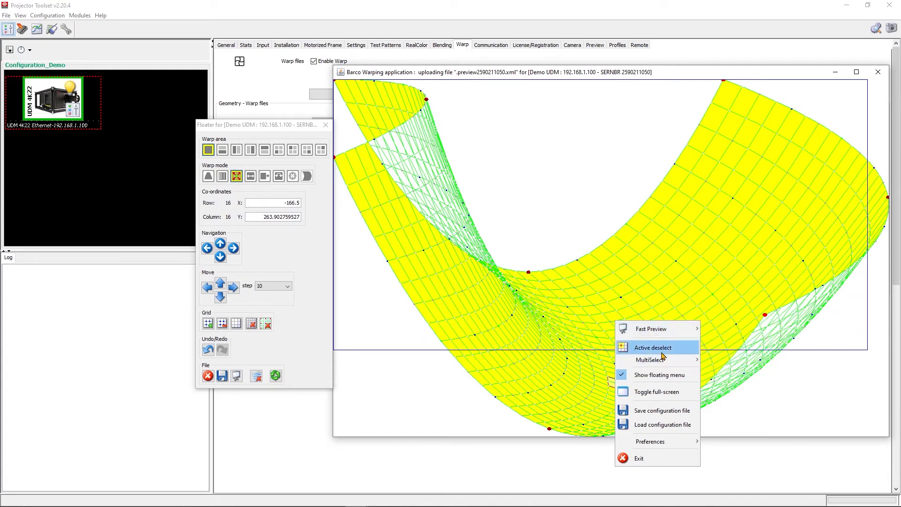
click(662, 351)
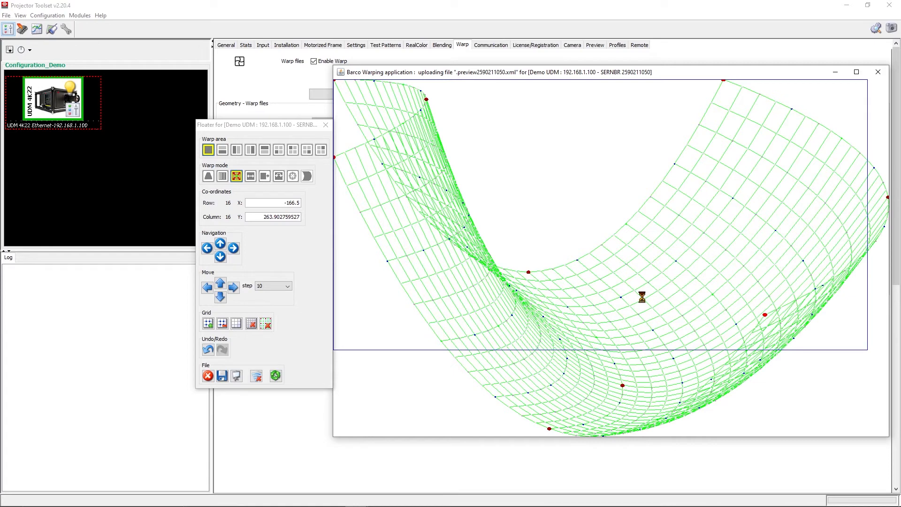
Hide the floating menu of the warping window and show it again.
right_click(637, 243)
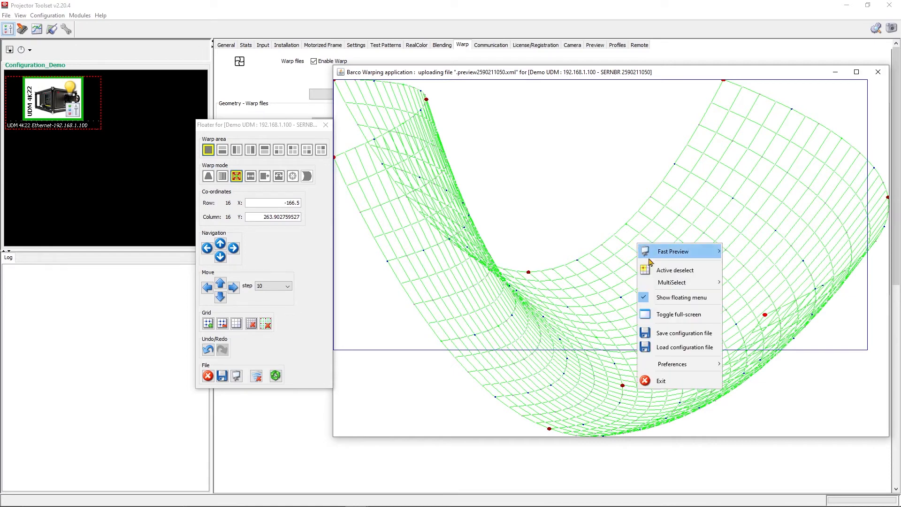
click(674, 299)
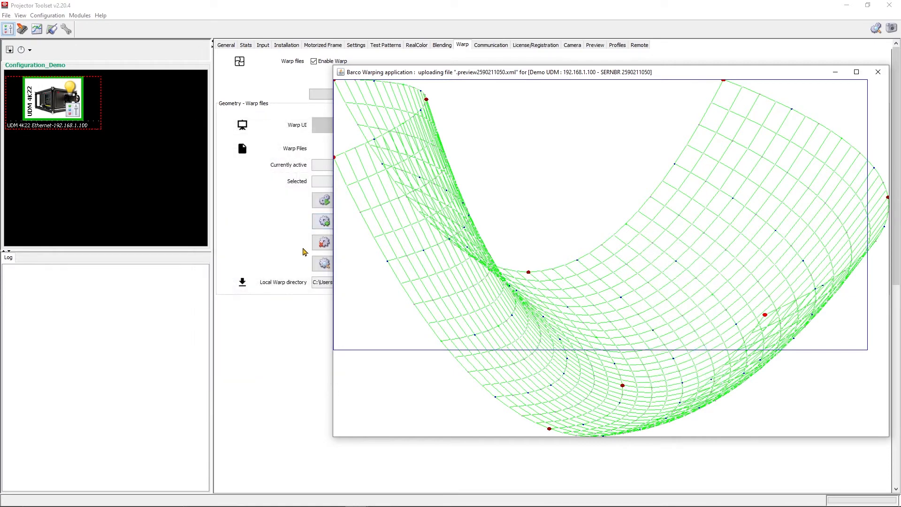
right_click(559, 275)
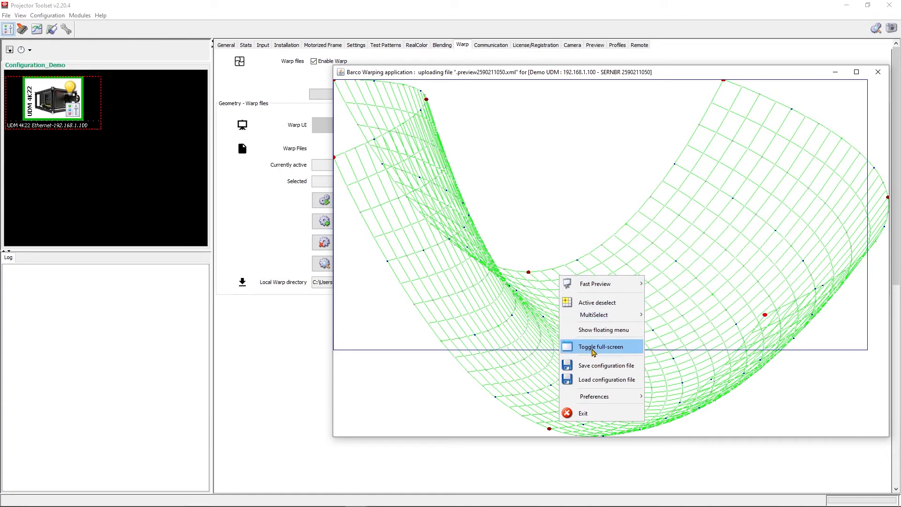
click(592, 329)
Set the background color of the warping window to black in its preferences.
right_click(548, 286)
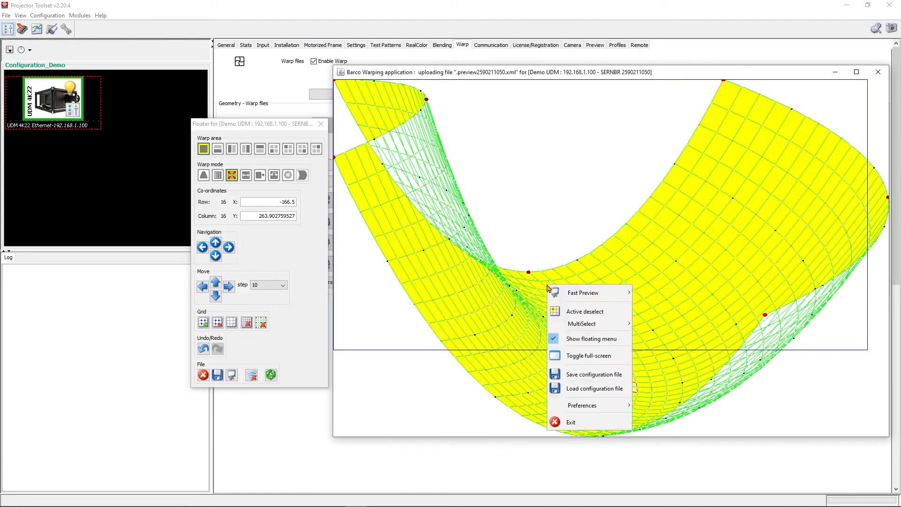
mouse_move(596, 407)
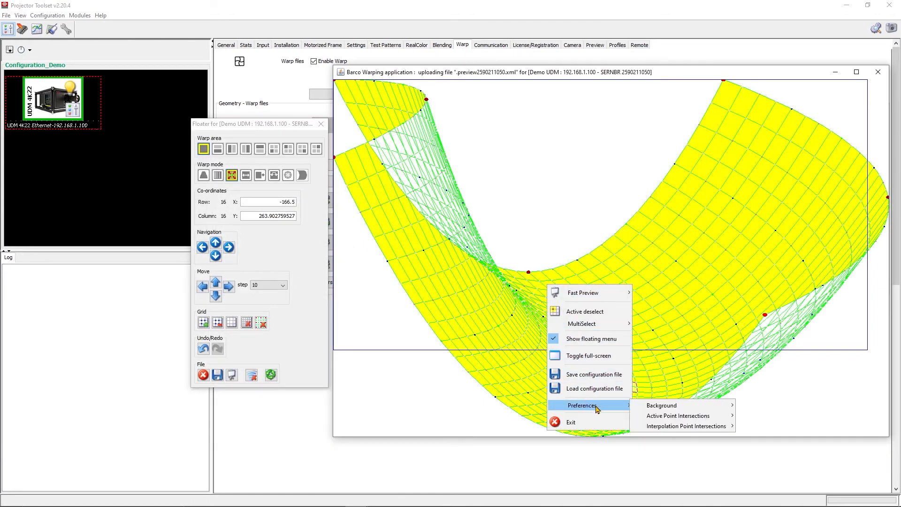
mouse_move(668, 418)
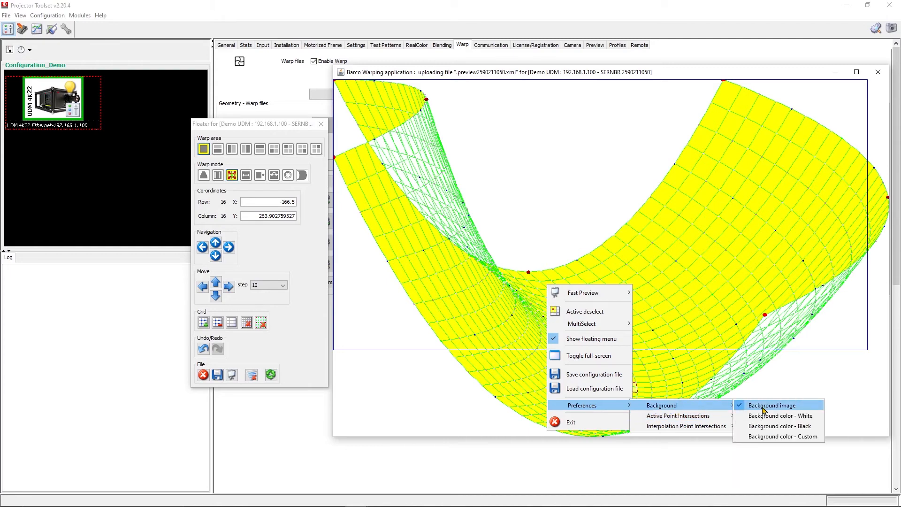
click(779, 428)
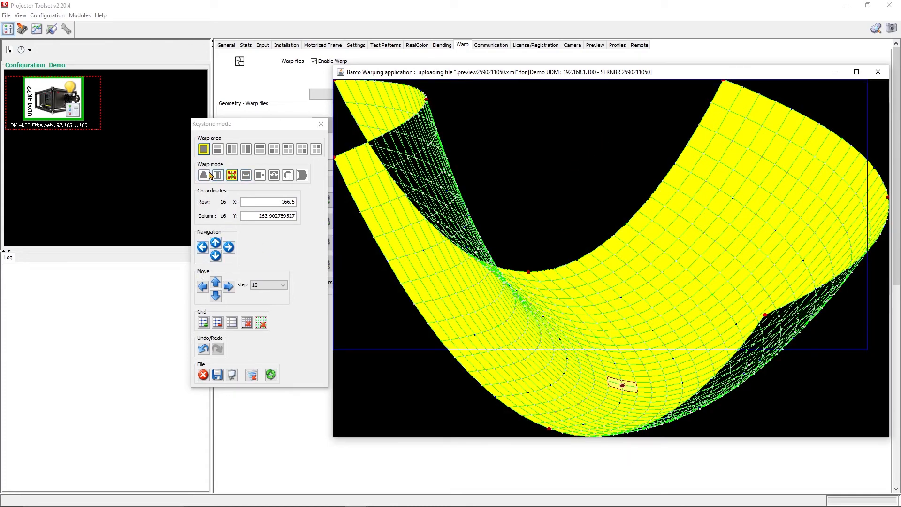
Select the grid's left mid-edge point, nudge it right with a move step of 10 and review the available step sizes.
click(426, 100)
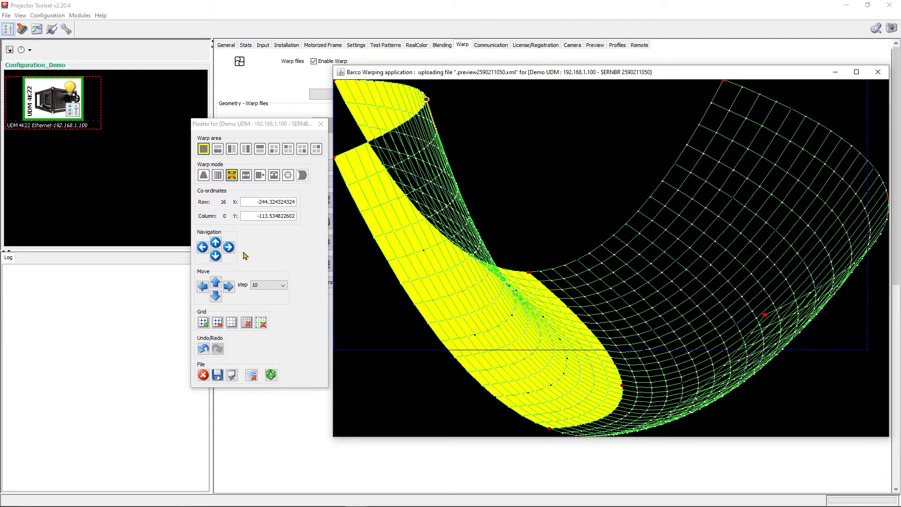
click(218, 284)
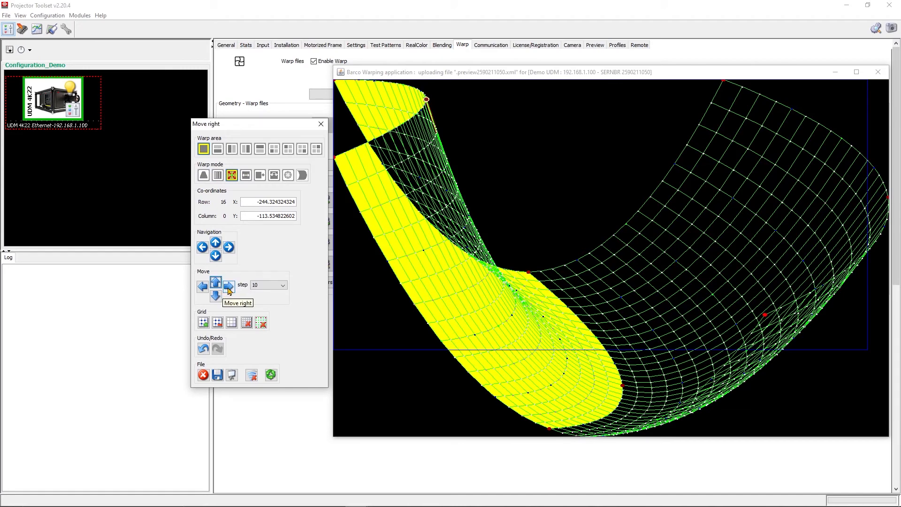
click(229, 286)
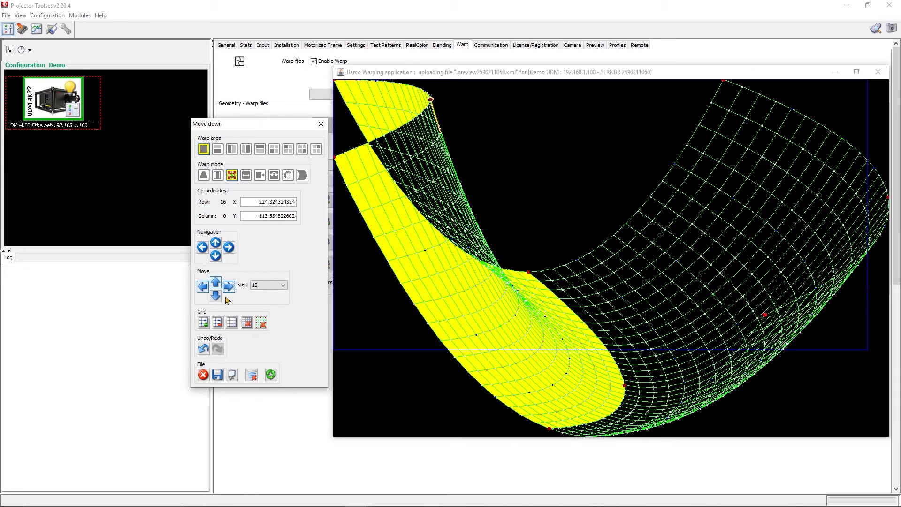
click(266, 287)
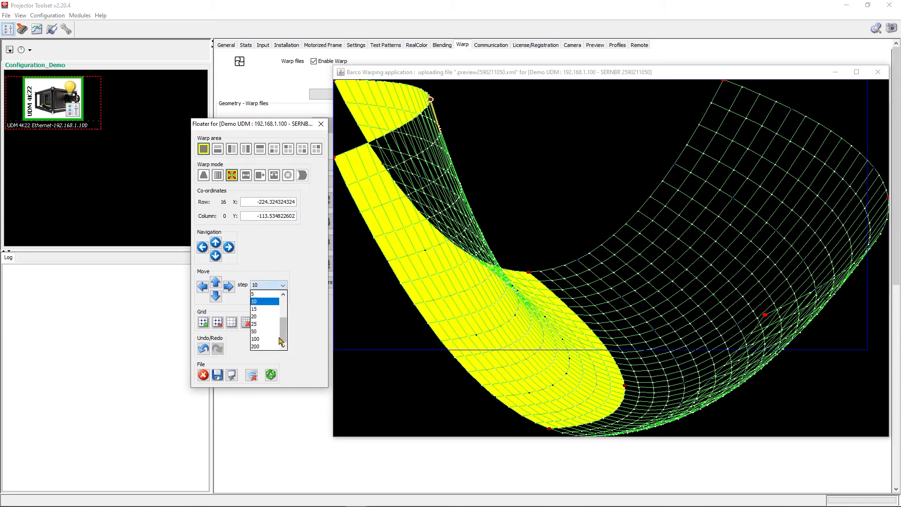
click(263, 261)
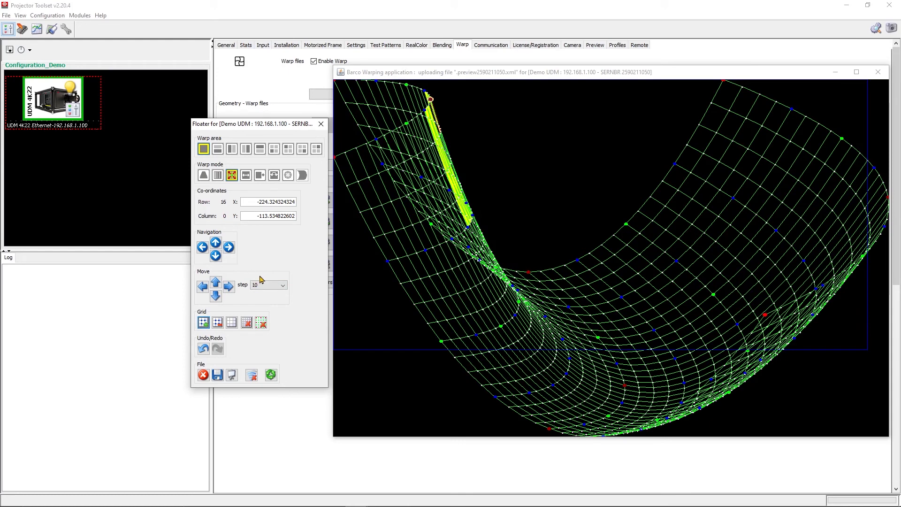
Decrease the number of active points and reset the warp grid.
click(218, 324)
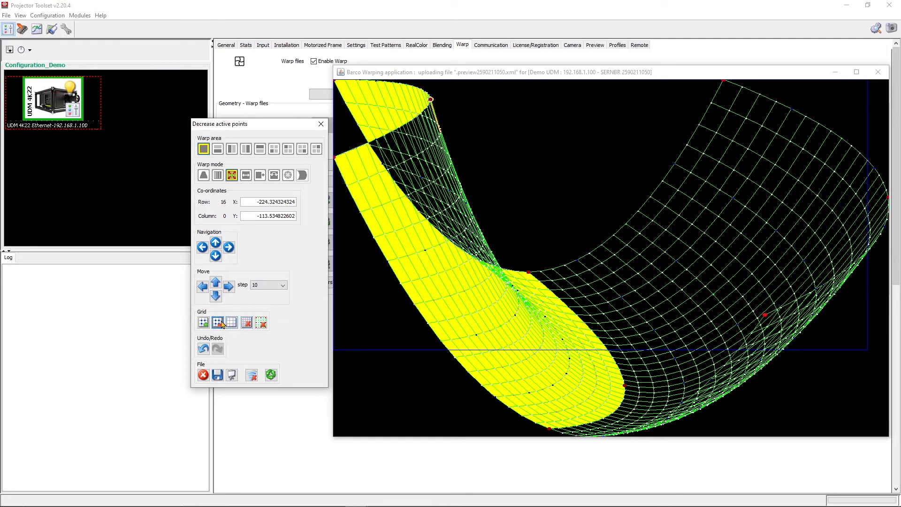
click(230, 323)
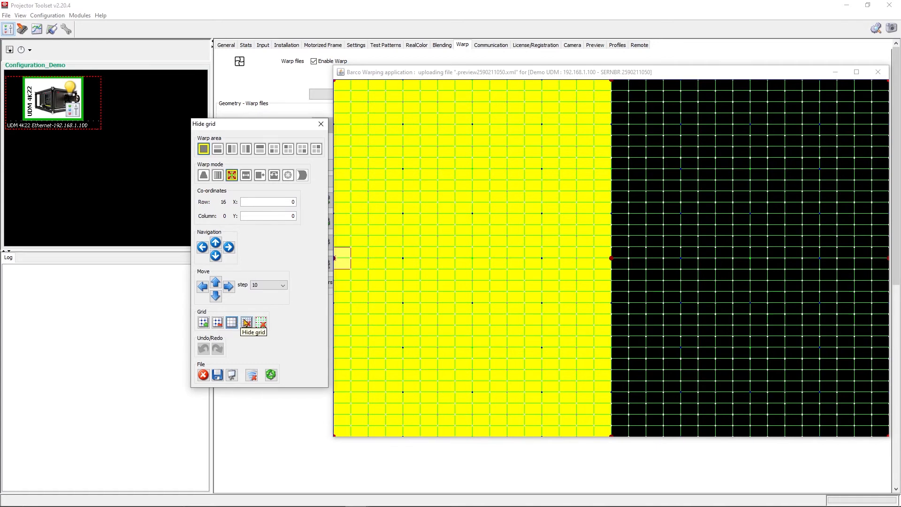
Hide the grid overlays and show them again.
click(261, 323)
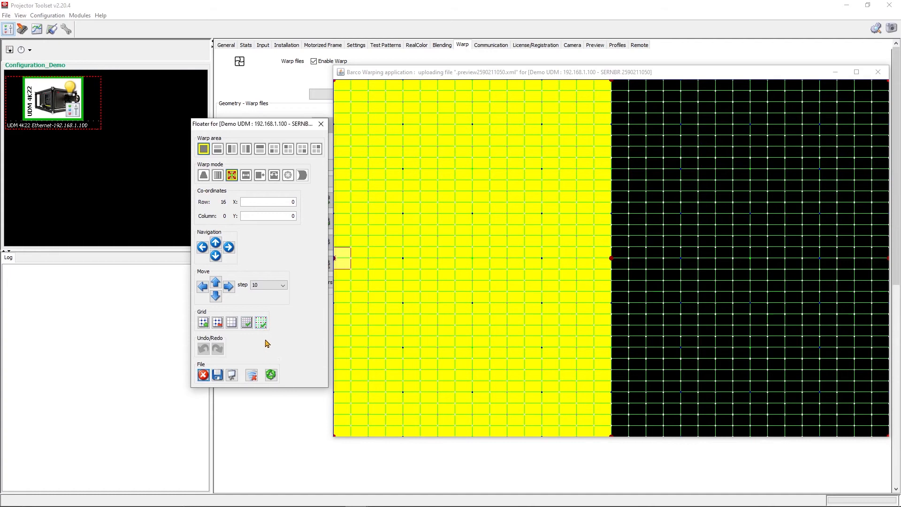
click(247, 324)
Send a preview of the warp to the projector and run the recovery from a warp board crash.
click(231, 375)
click(251, 375)
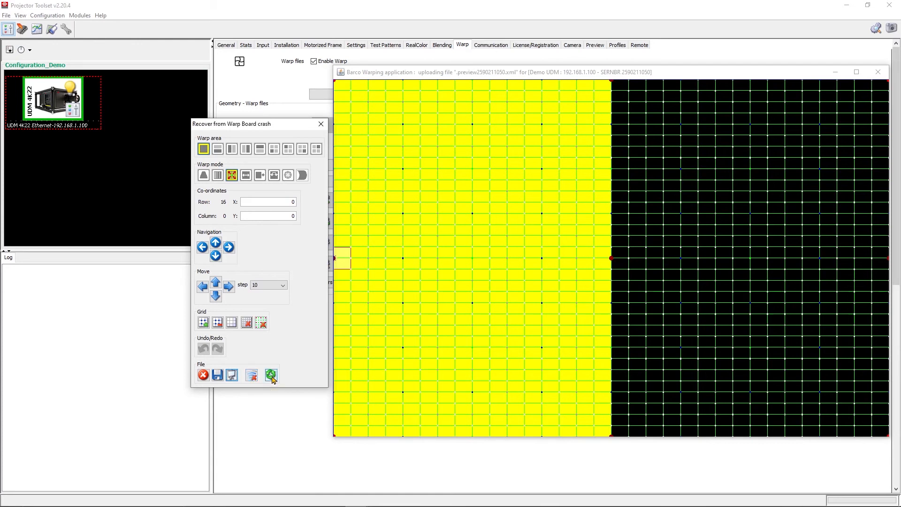
click(271, 374)
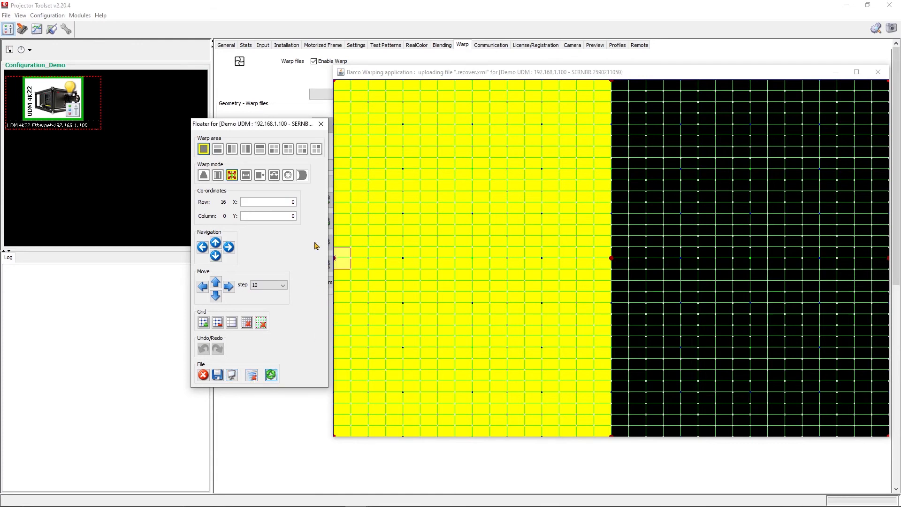
Exit the warping application without saving the warp configuration, and disable both Enable Warp via Files and Enable Warp.
click(322, 123)
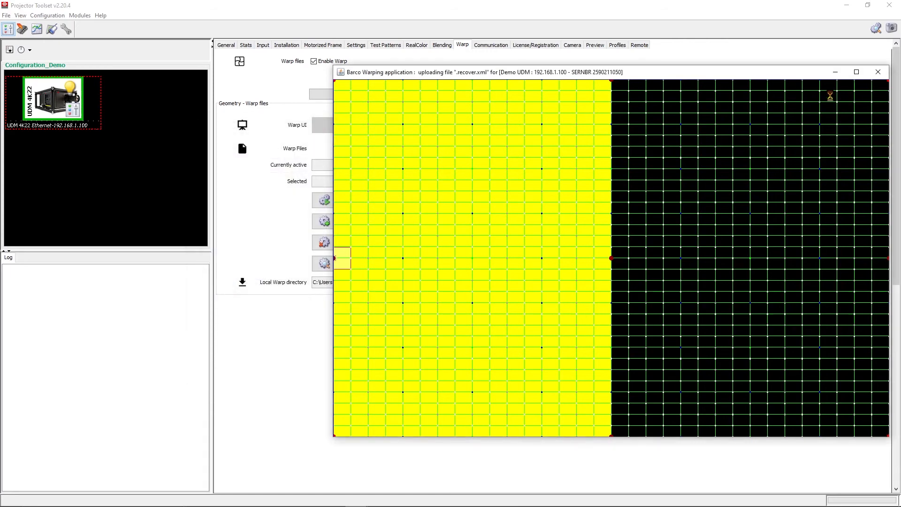
click(878, 72)
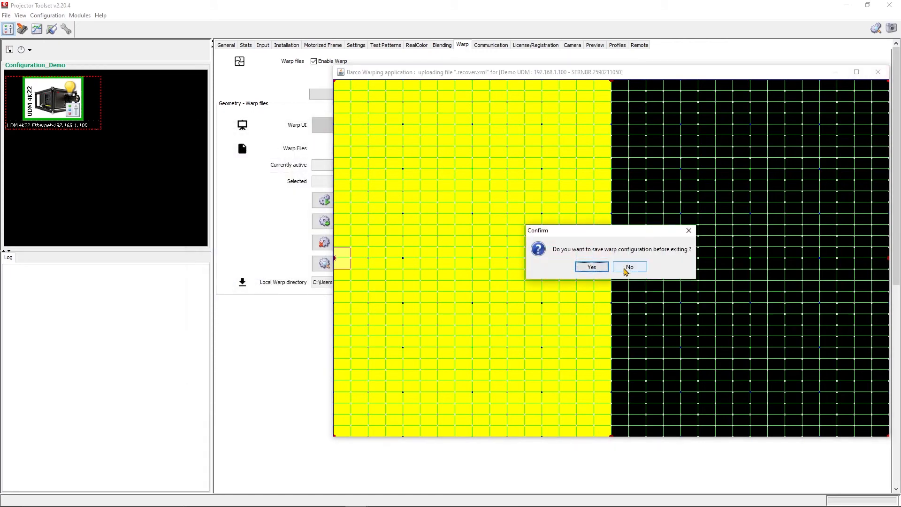
click(628, 267)
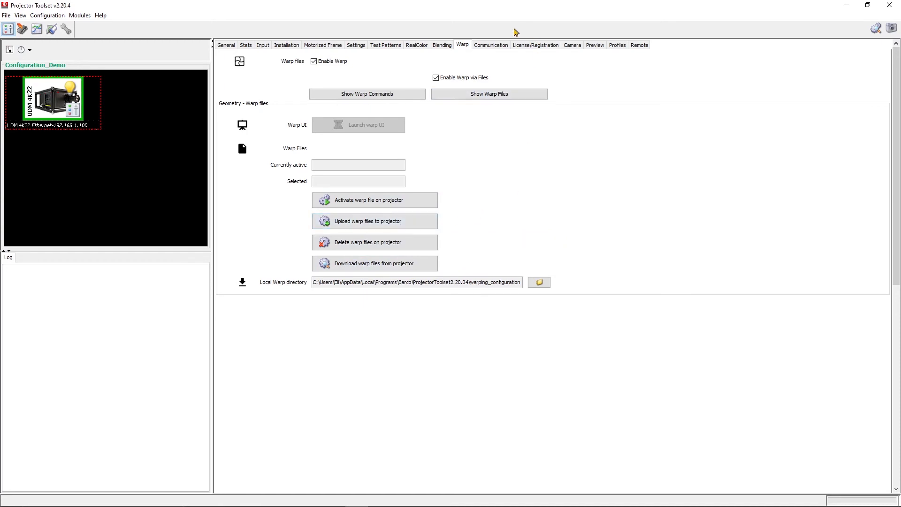
click(435, 78)
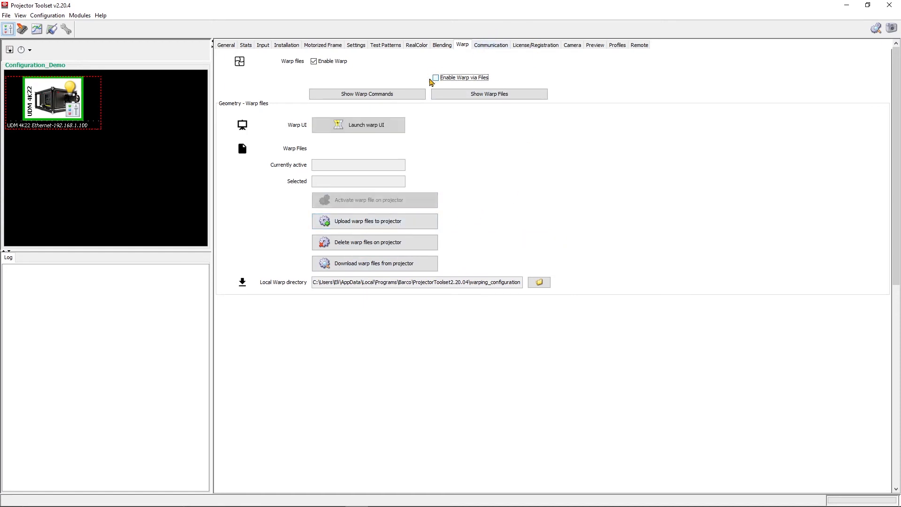
click(313, 61)
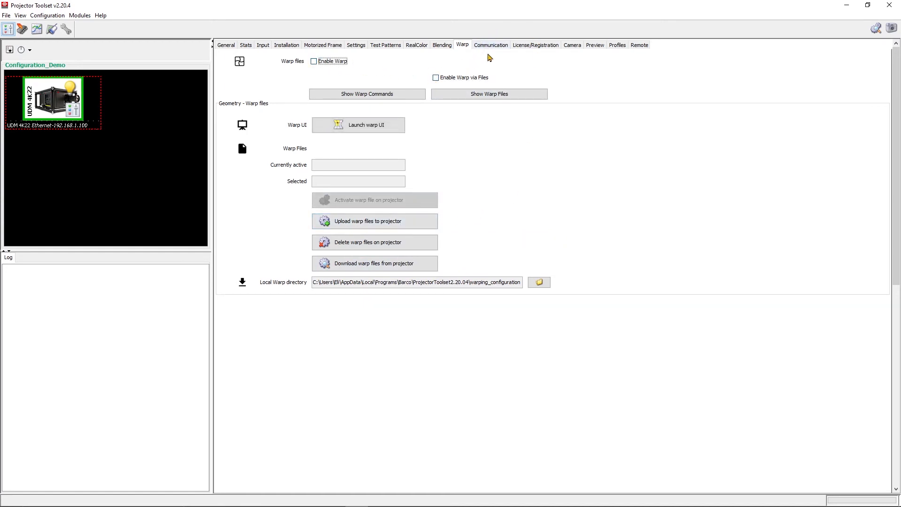
Open the LAN host name for editing in the communication settings and save it as it is.
click(490, 45)
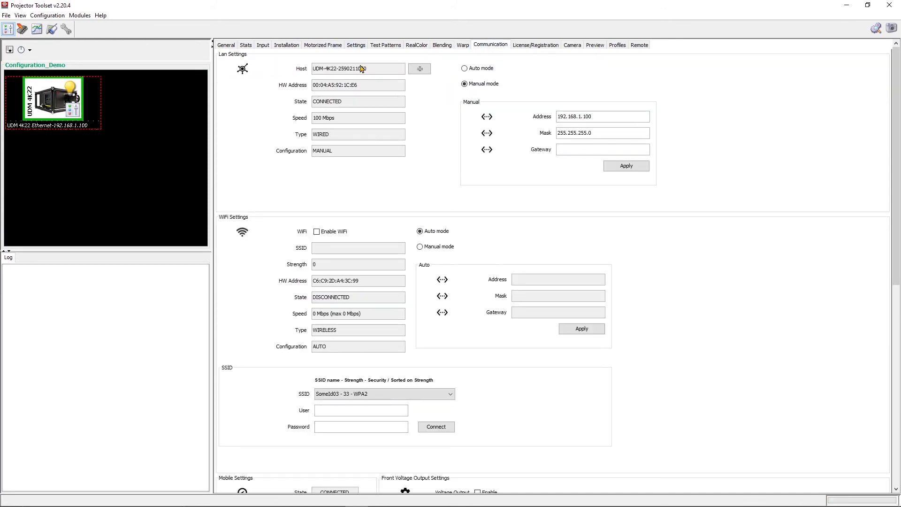
click(411, 71)
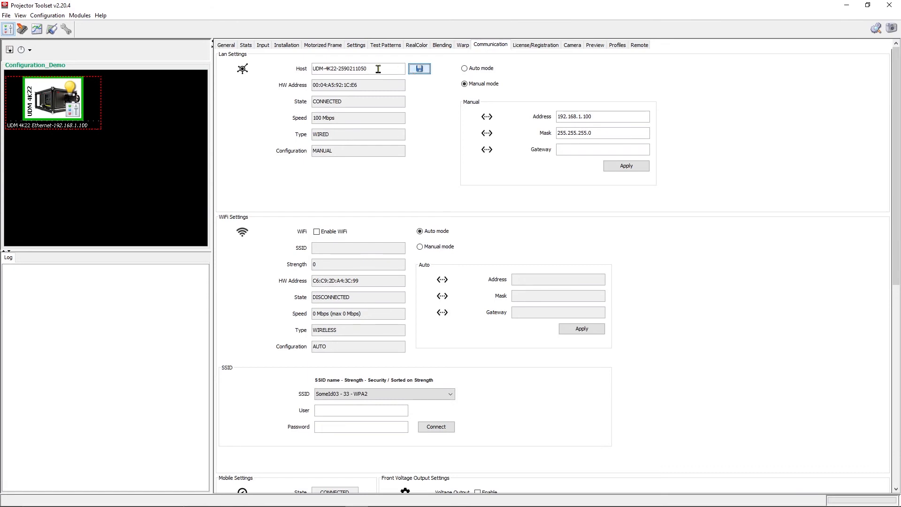
drag(316, 69, 384, 70)
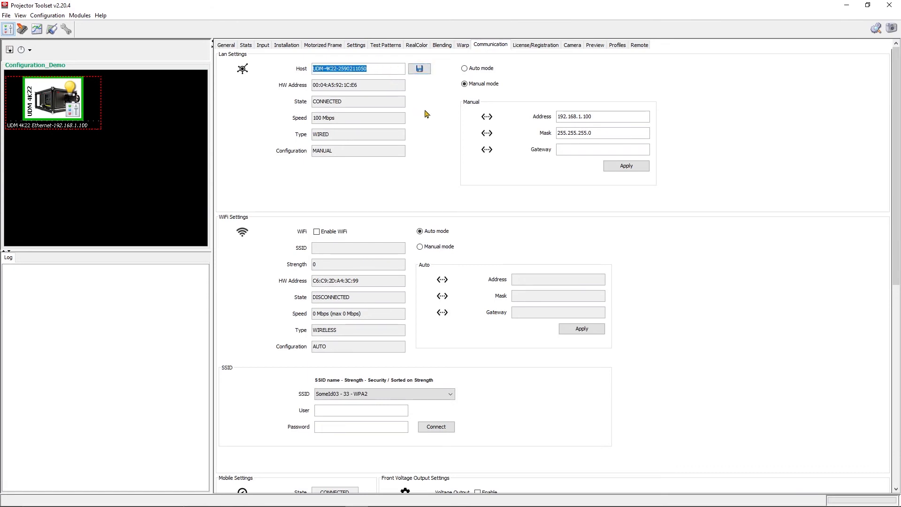
click(421, 72)
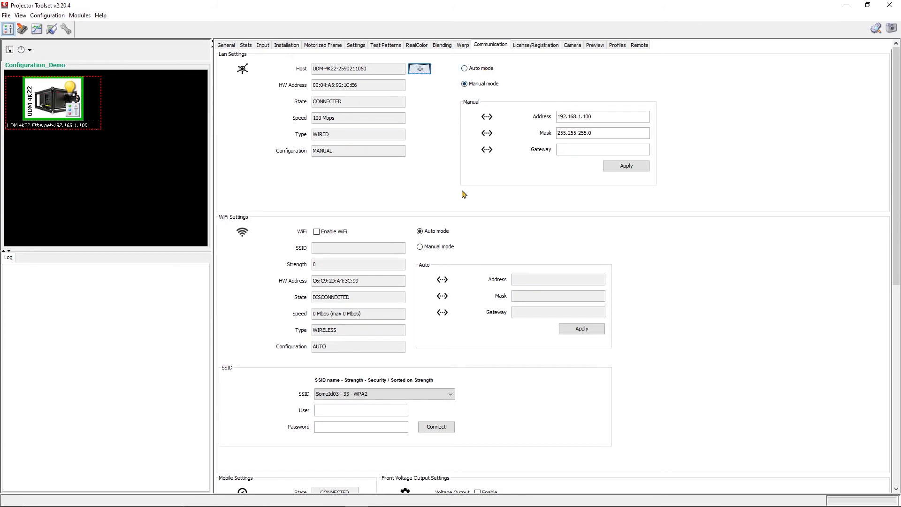
Examine the remaining communication settings: WiFi, SSID, mobile, front voltage output, IR, LCD/keypad and DMX.
scroll(398, 199, down, 1)
scroll(396, 199, down, 1)
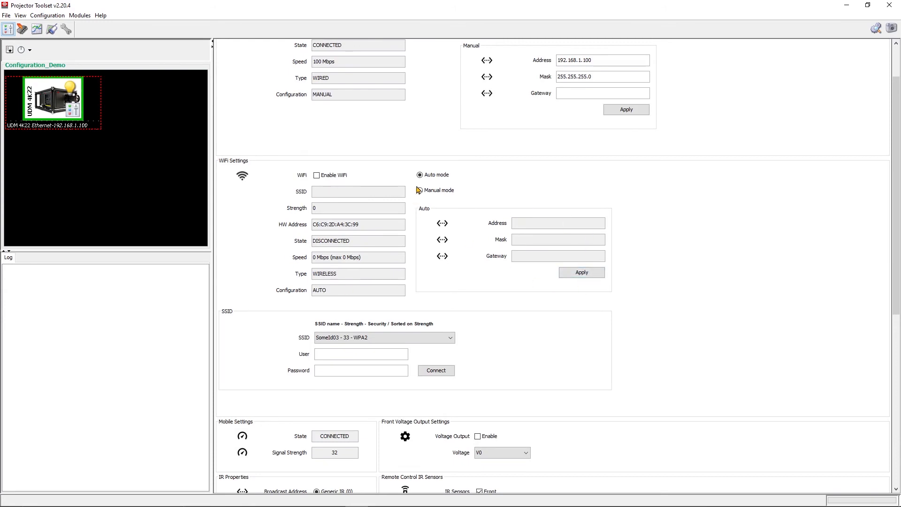
scroll(263, 275, down, 2)
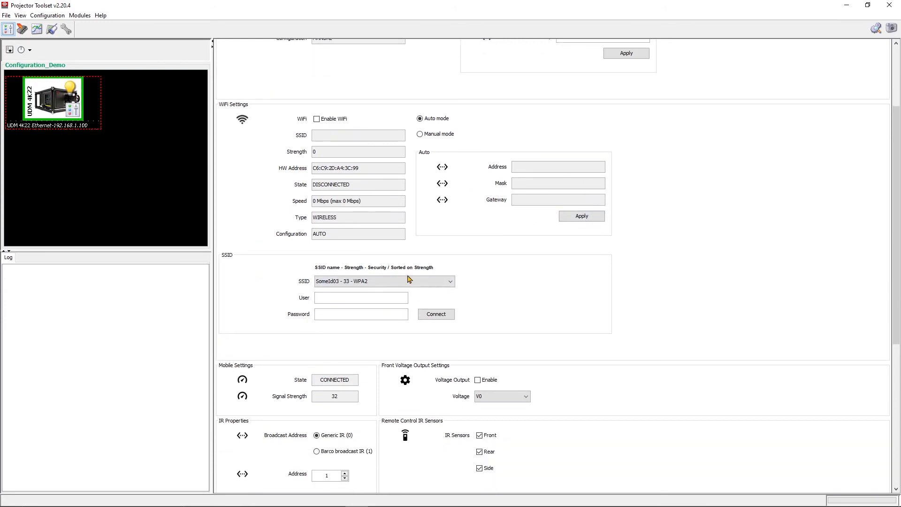
scroll(263, 288, down, 4)
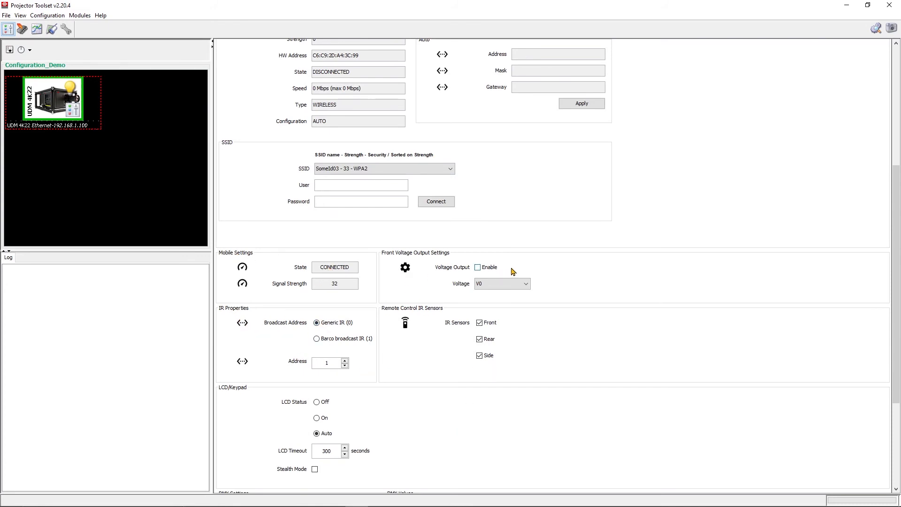
scroll(513, 268, down, 3)
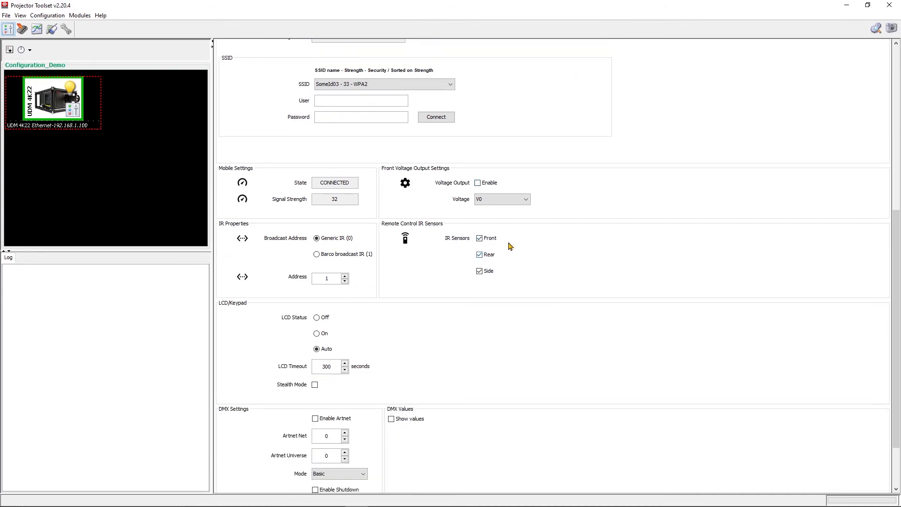
click(511, 198)
click(513, 197)
scroll(400, 321, down, 3)
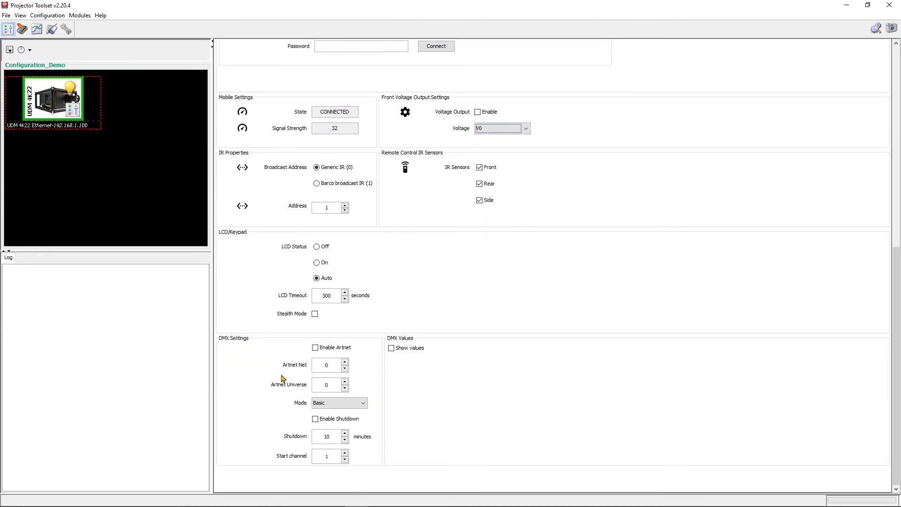
scroll(300, 359, up, 10)
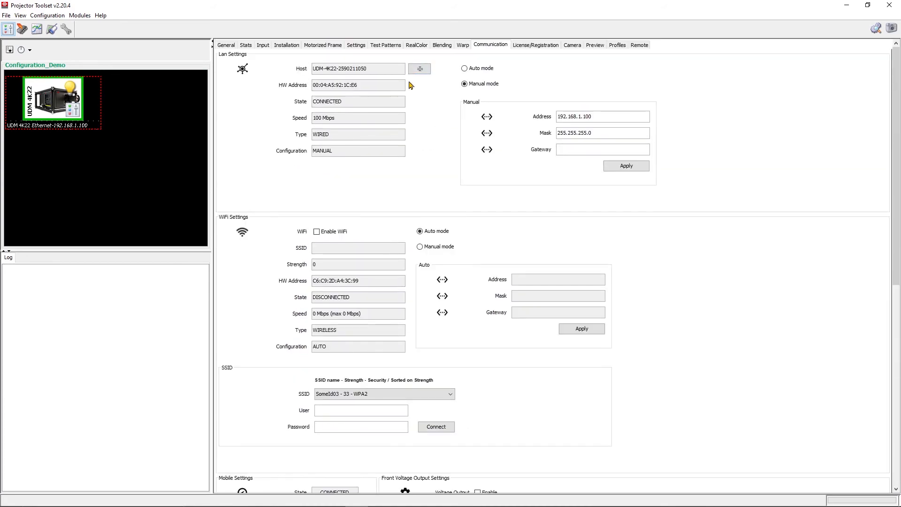
Disable Connected Services in the license and registration settings and review the GSM PIN and Flex license sections.
click(527, 46)
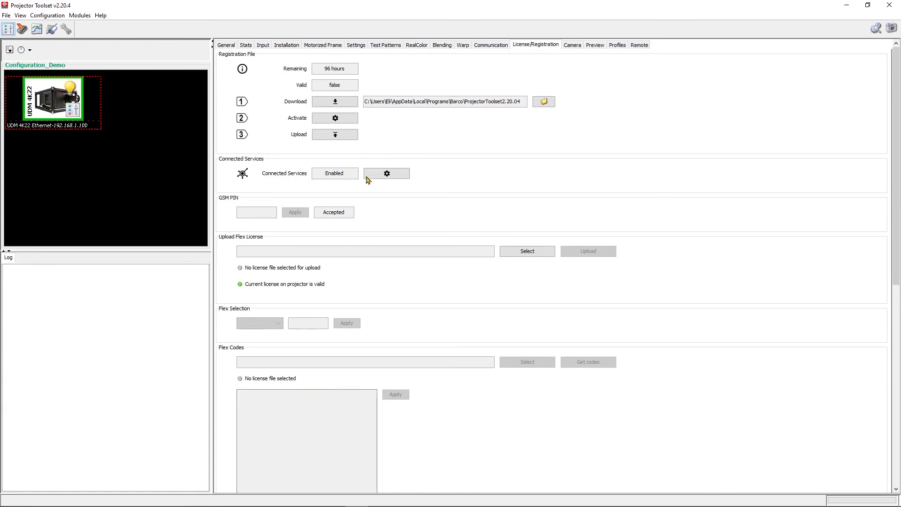
click(382, 173)
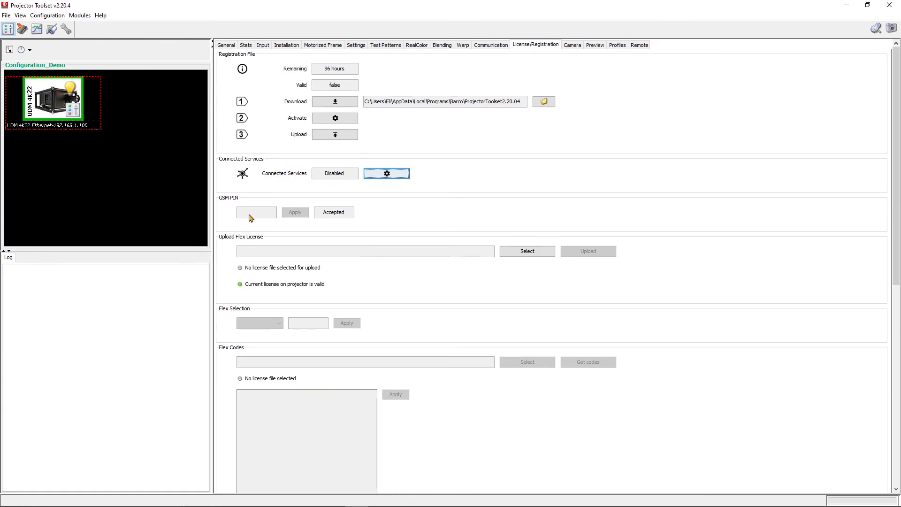
scroll(313, 257, down, 5)
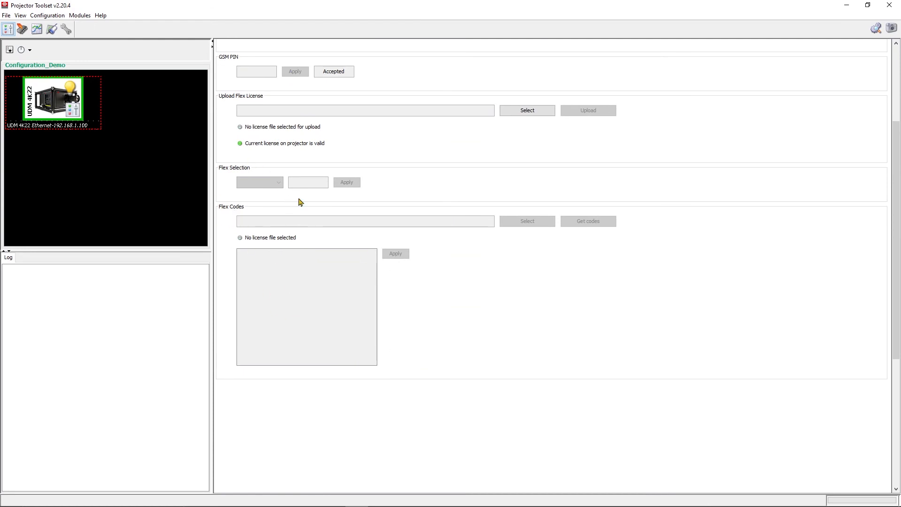
scroll(257, 196, up, 5)
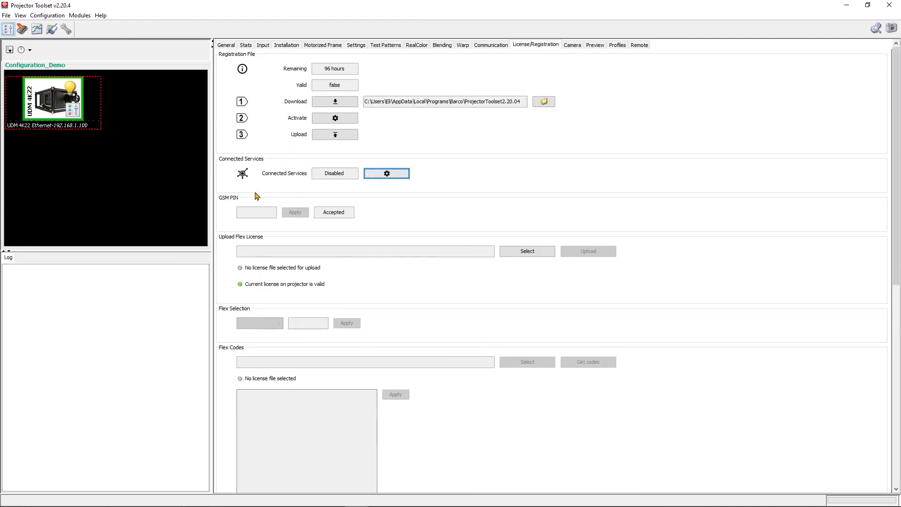
Close and reopen the projector's shutter twice from the camera and laser ranging settings.
click(573, 45)
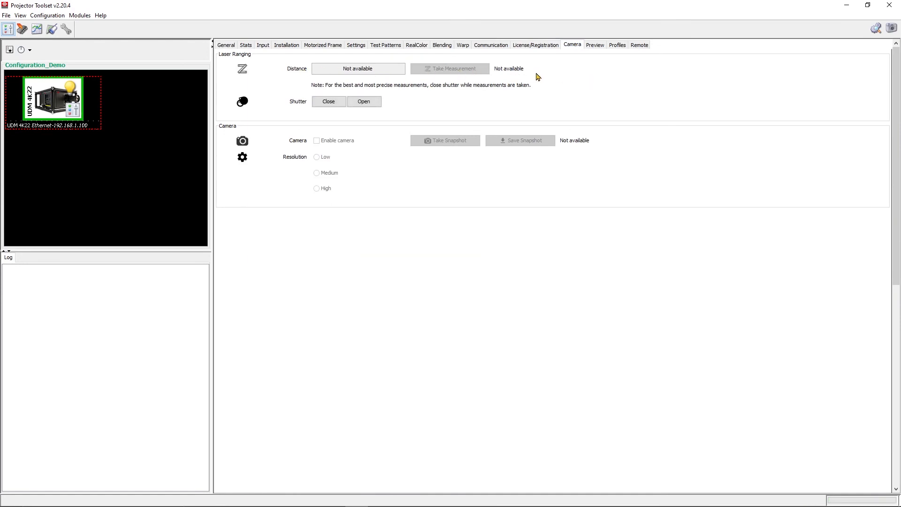
click(325, 102)
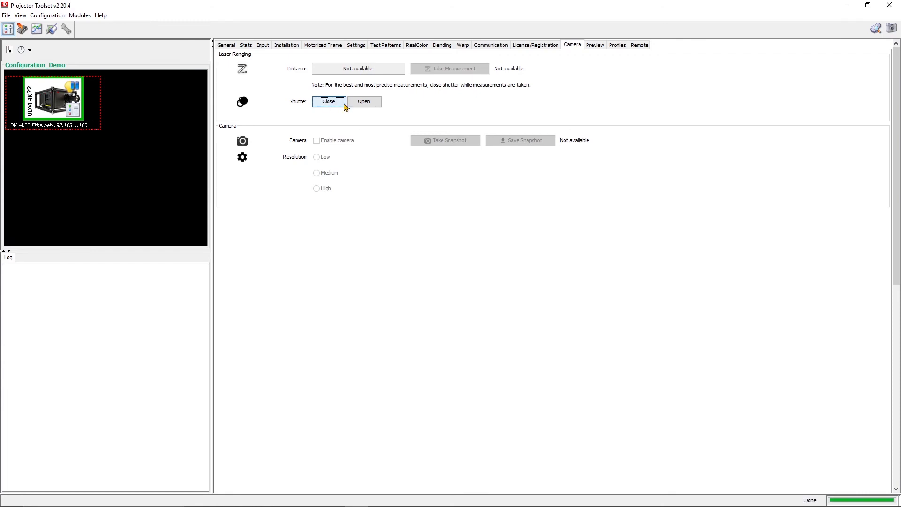
click(363, 102)
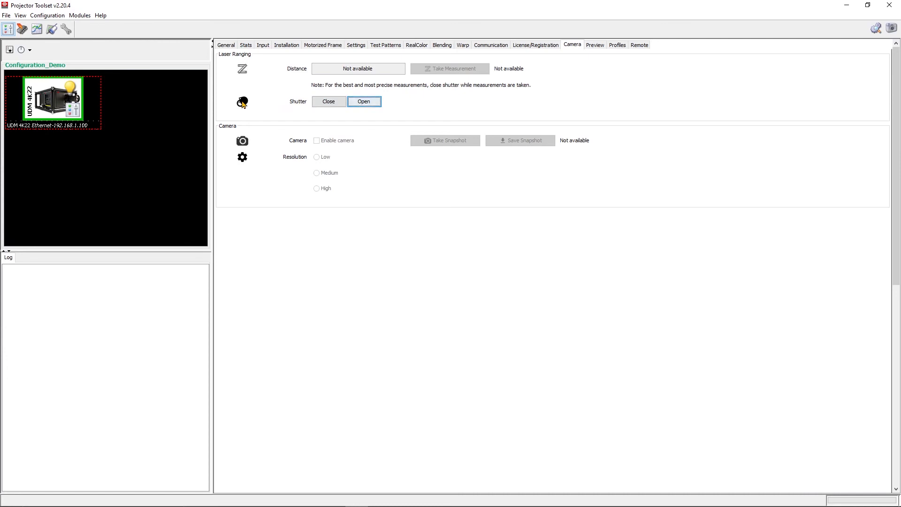
click(328, 102)
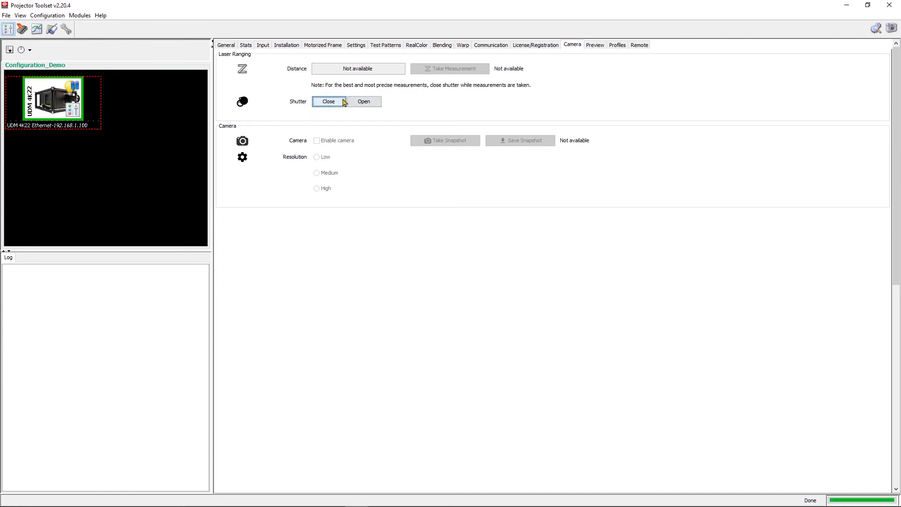
click(365, 101)
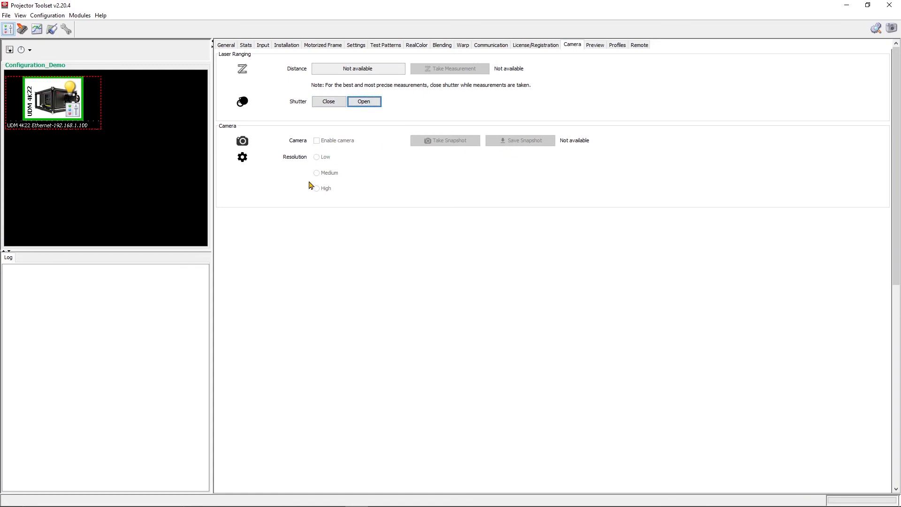
Review the projector's source preview, profiles, virtual remote control, general information and firmware update settings.
click(587, 45)
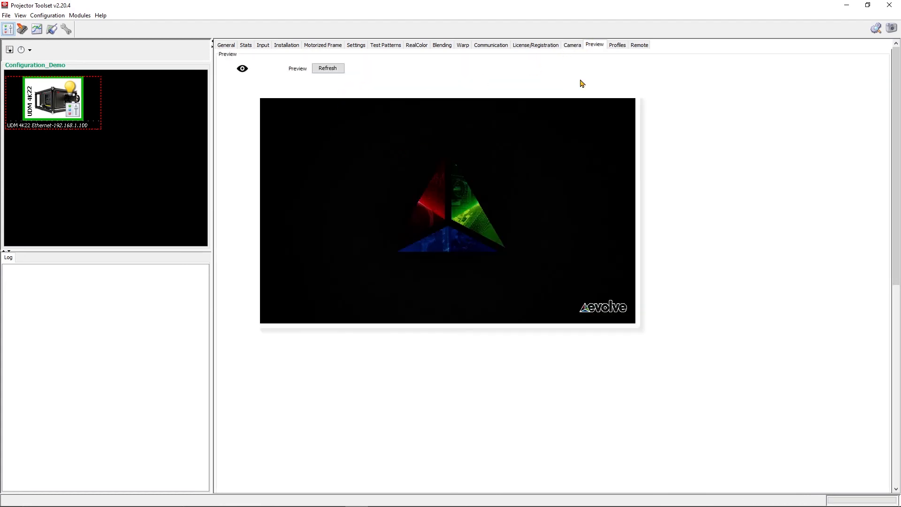
click(619, 45)
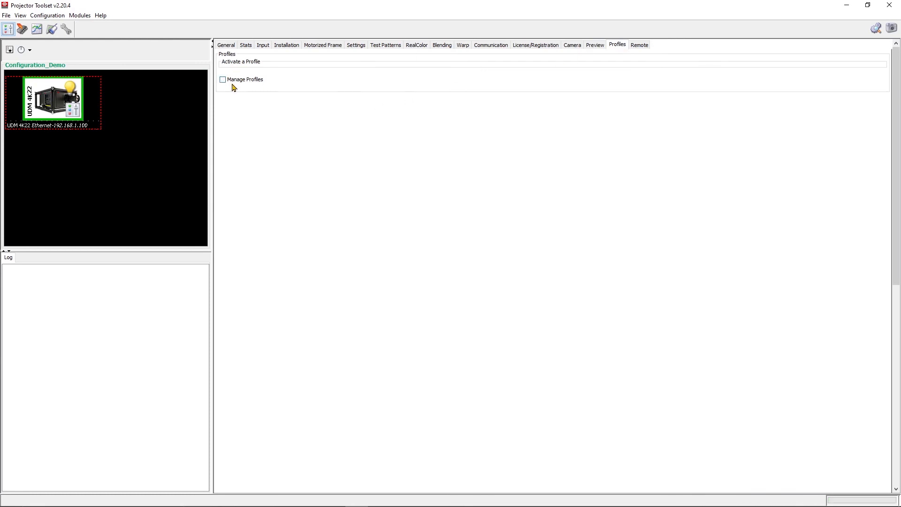
click(632, 45)
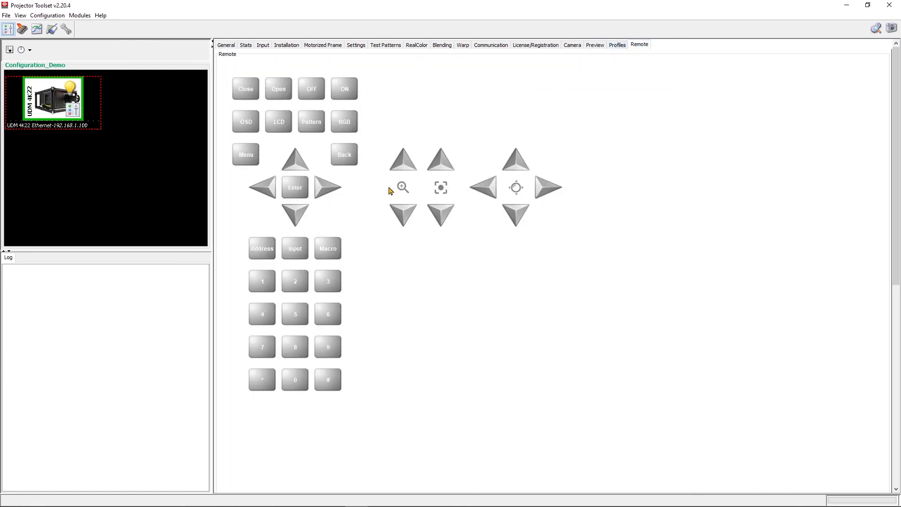
click(226, 45)
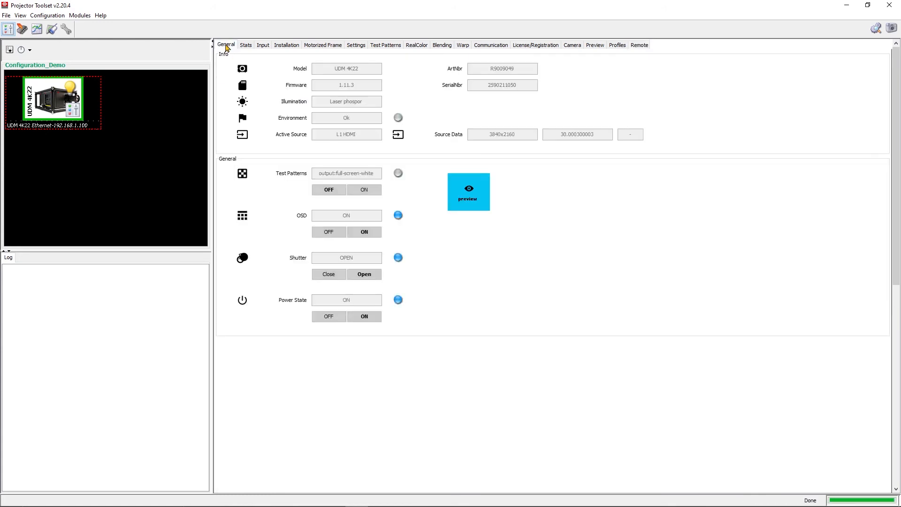
click(21, 29)
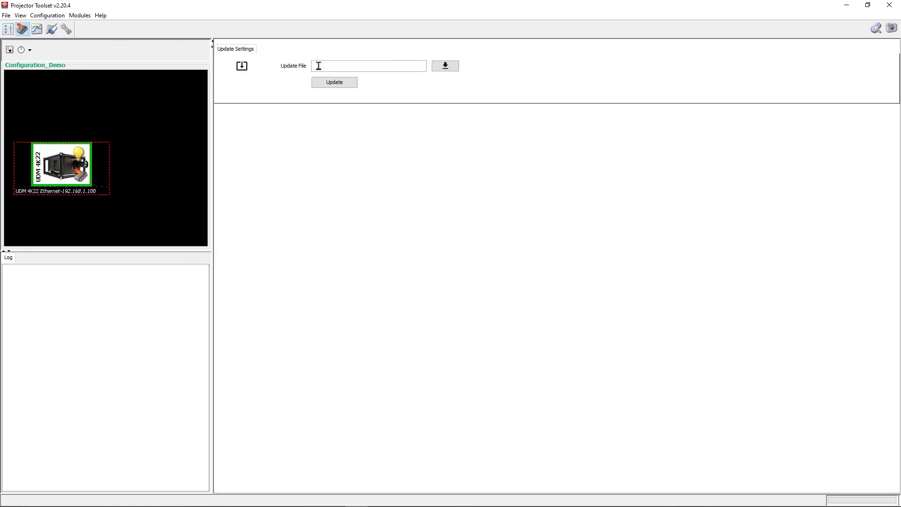
Examine the projector diagnostics for fan speeds, temperatures and voltages.
click(37, 29)
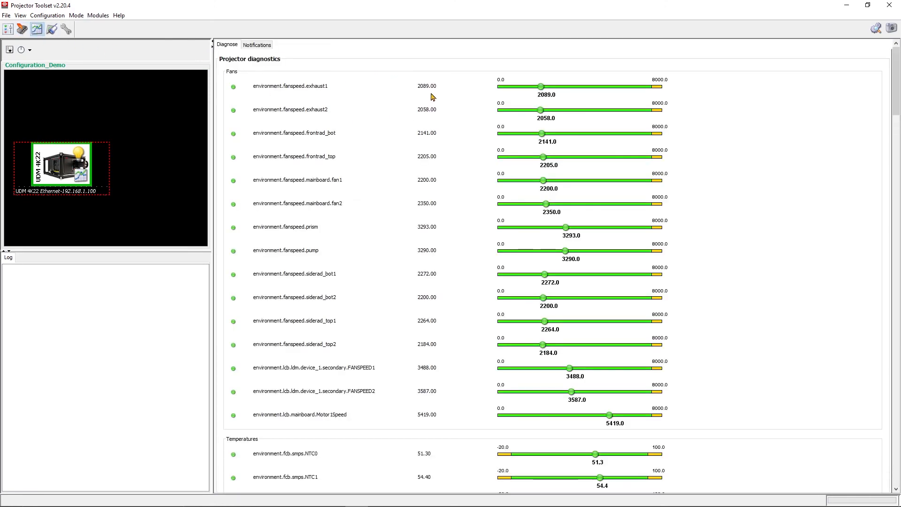
scroll(431, 110, down, 2)
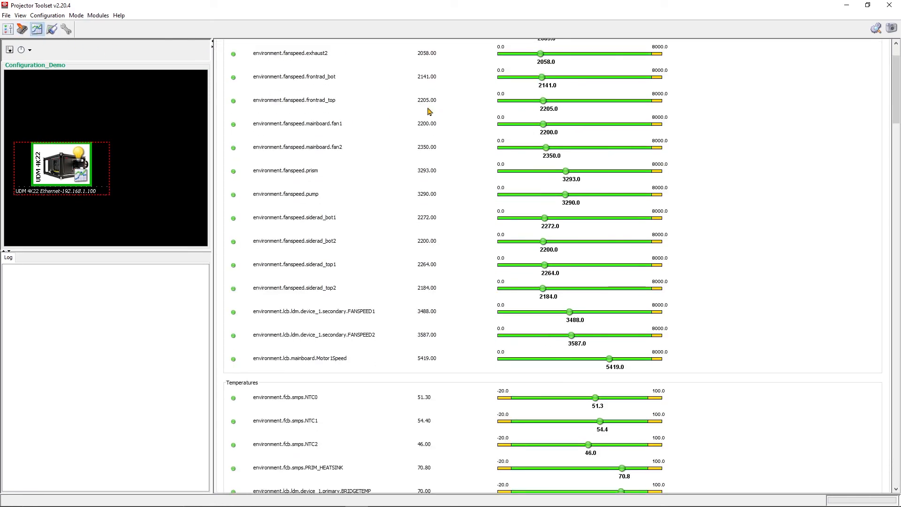
scroll(430, 111, down, 10)
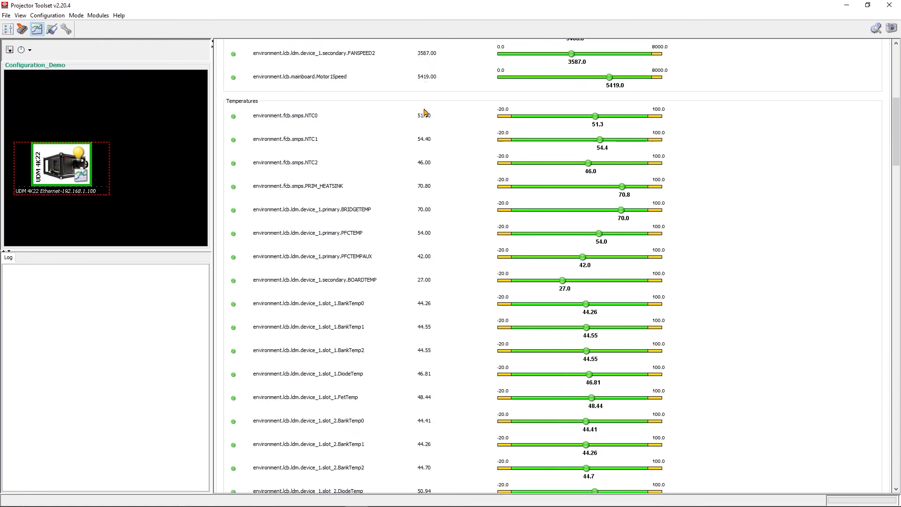
scroll(424, 112, down, 1)
scroll(434, 124, down, 11)
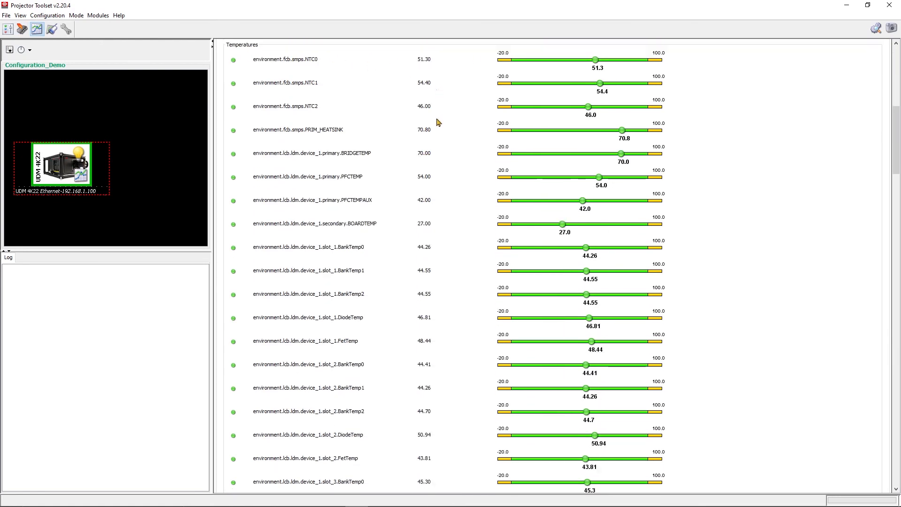
scroll(432, 127, down, 20)
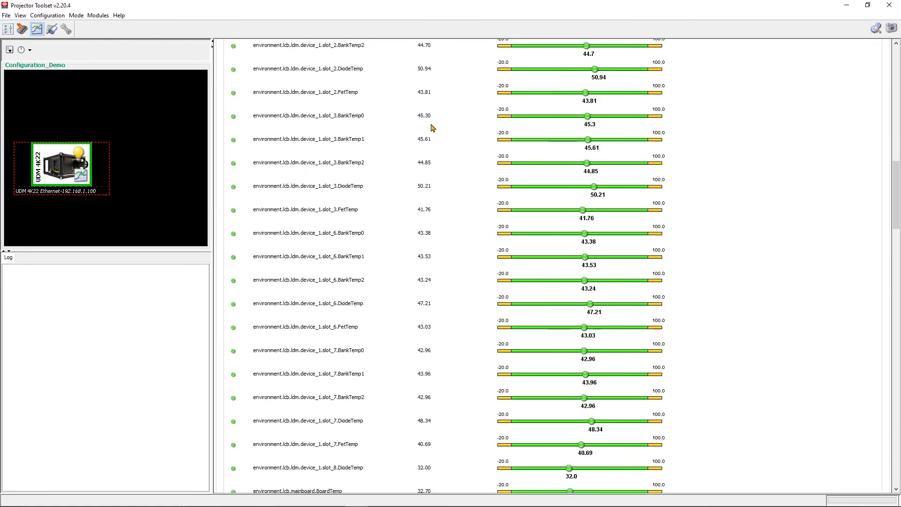
scroll(429, 126, down, 5)
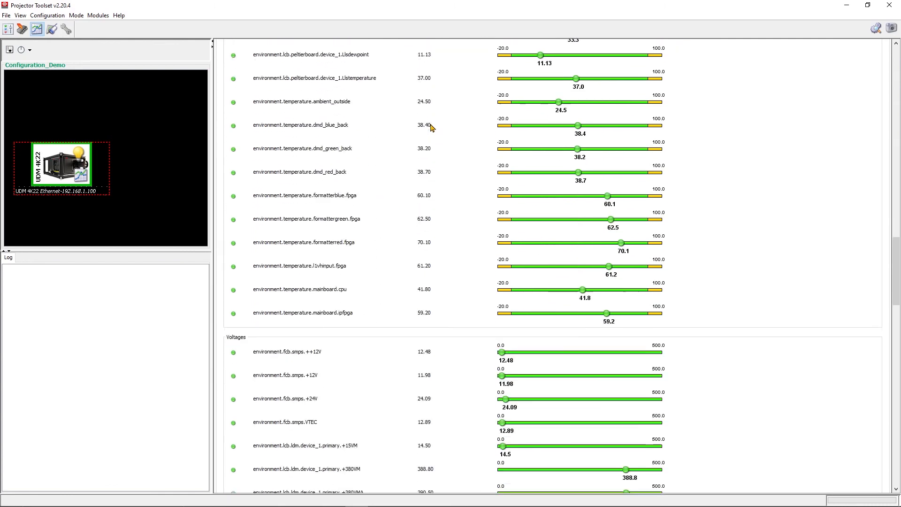
Examine the remaining voltage readings through the end of the projector diagnostics and return to the fan speeds.
scroll(283, 274, down, 1)
scroll(283, 274, down, 20)
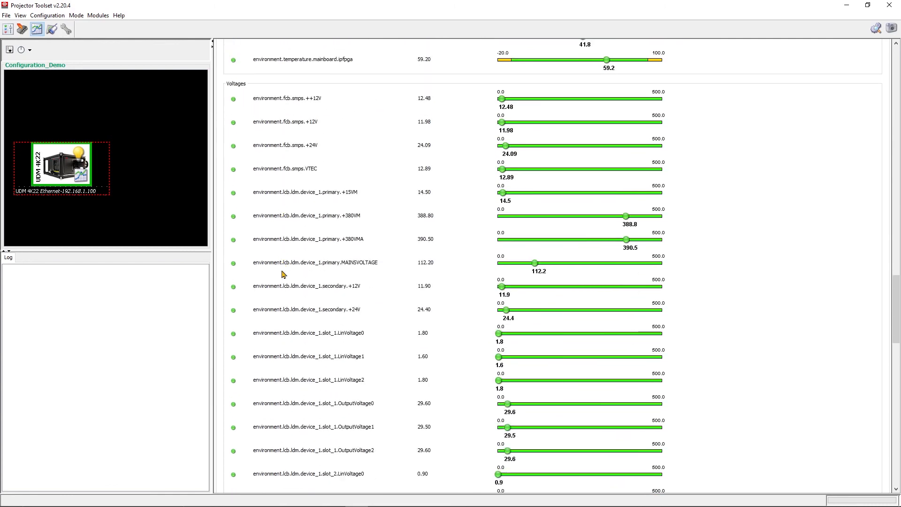
scroll(283, 274, down, 15)
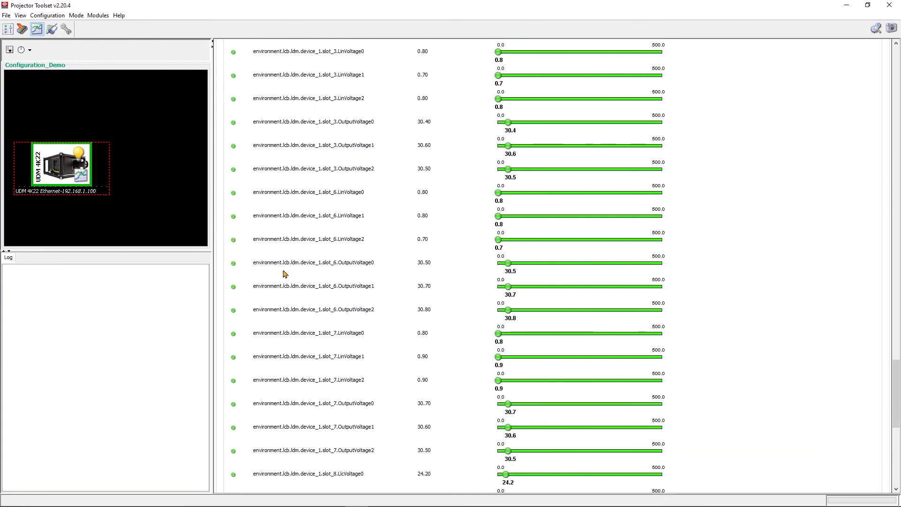
scroll(283, 274, down, 4)
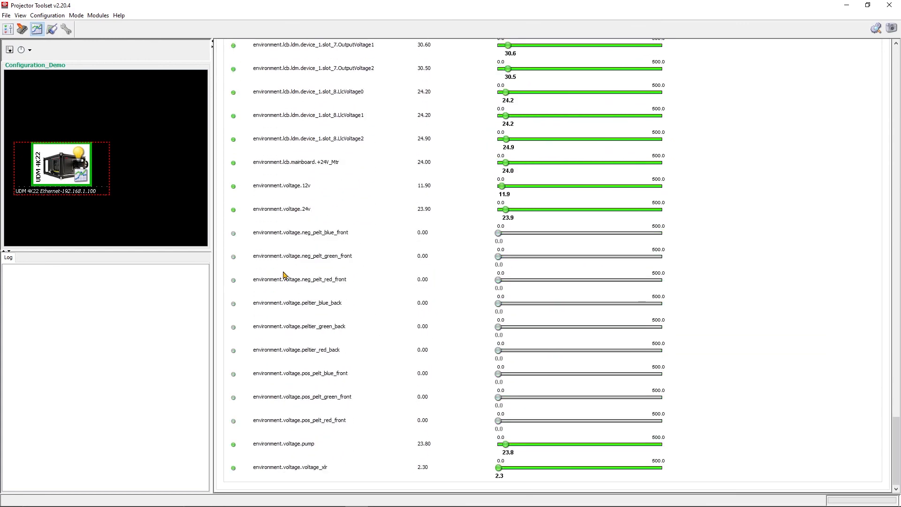
scroll(298, 352, up, 8)
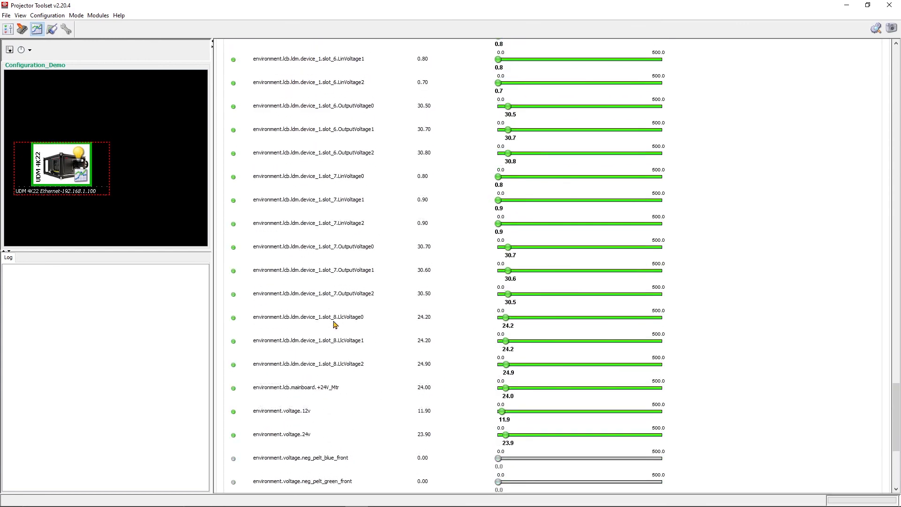
drag(894, 409, 894, 73)
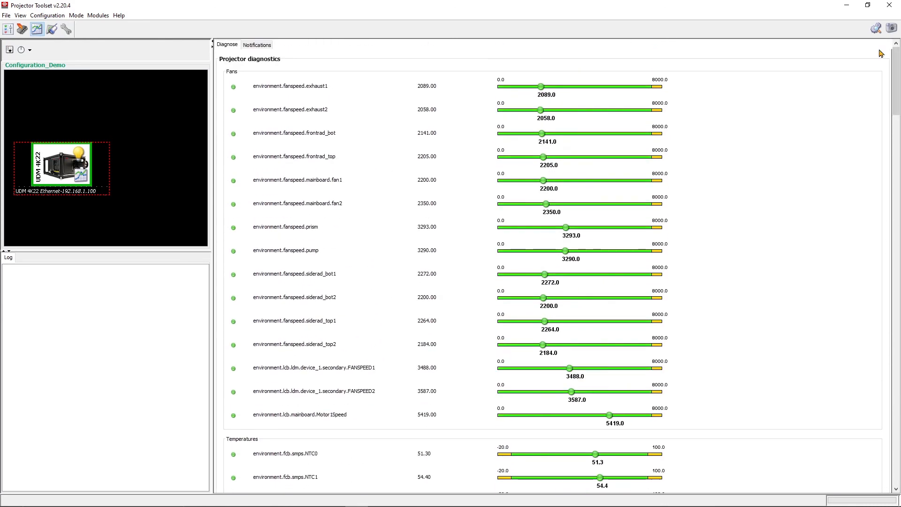
Review the projector's notification log at Info level and check the list of browsable notification codes.
click(263, 46)
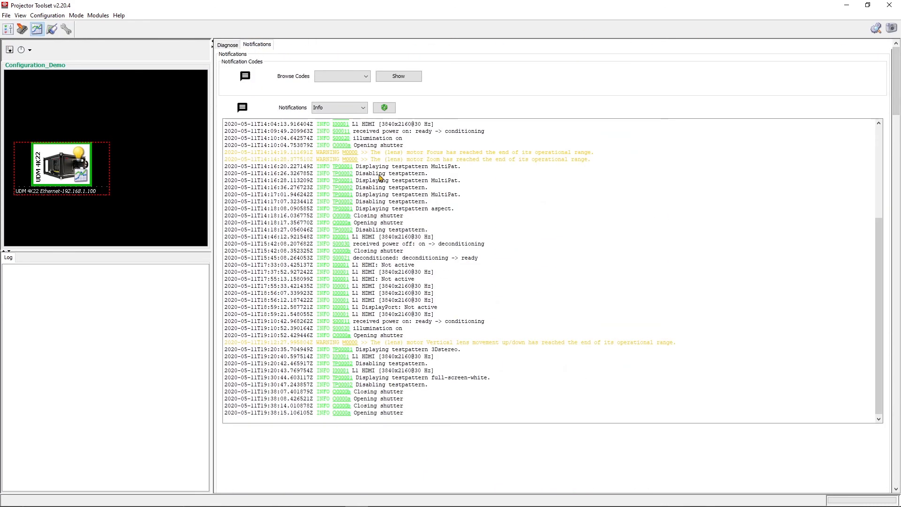
click(364, 78)
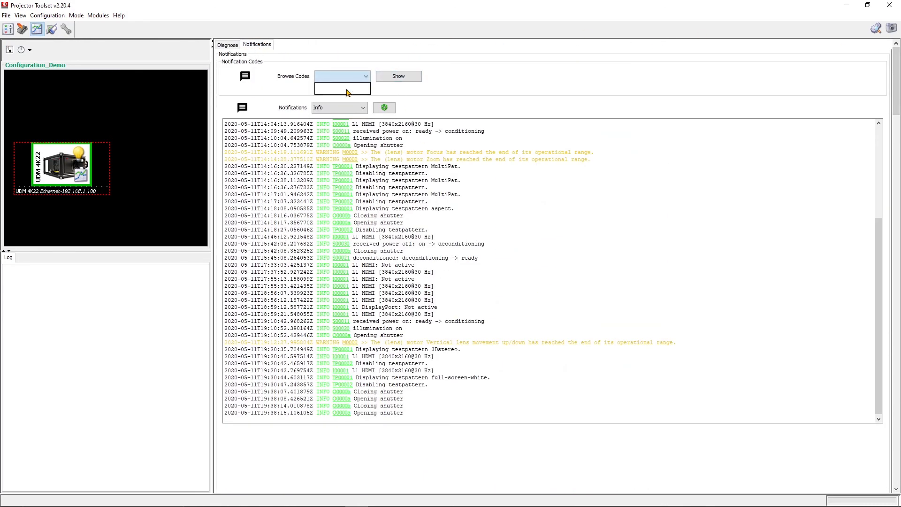
click(393, 92)
click(395, 78)
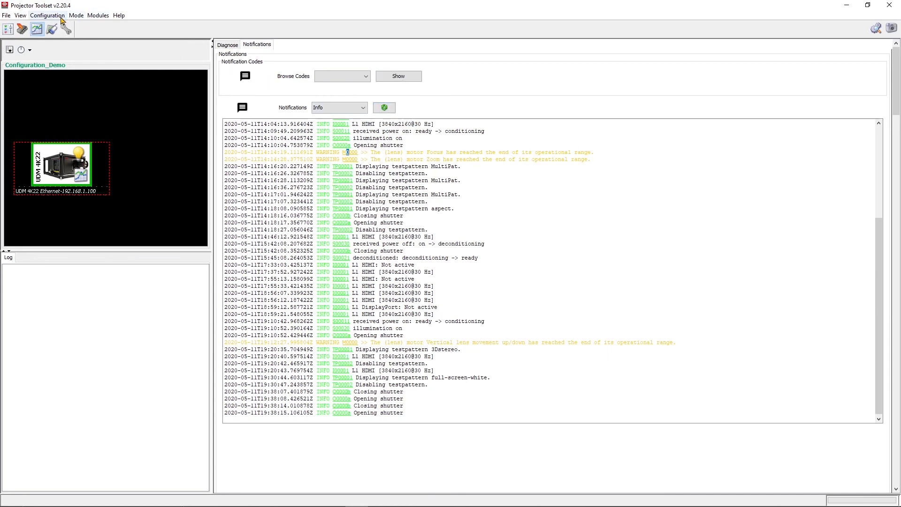
Review the Lens Calculator link and the Service Module's functions, including the reset categories under standard maintenance, without resetting anything.
click(51, 29)
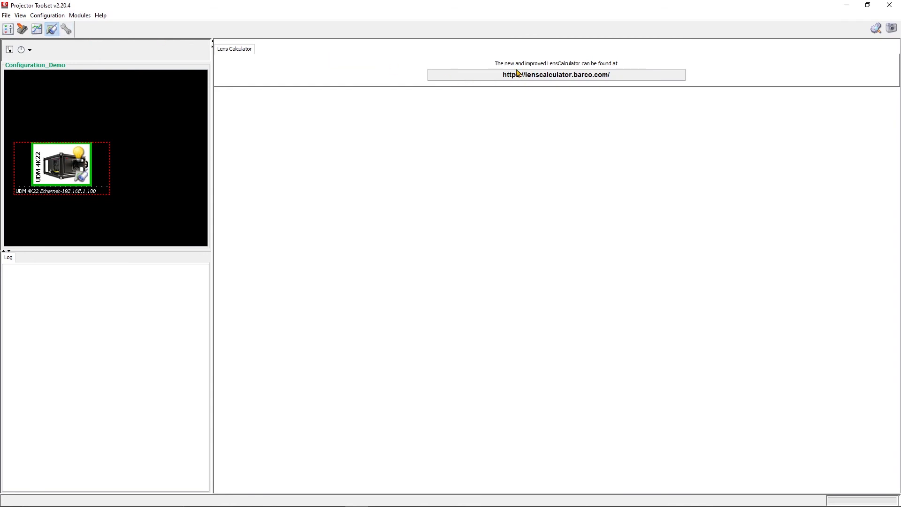
click(67, 29)
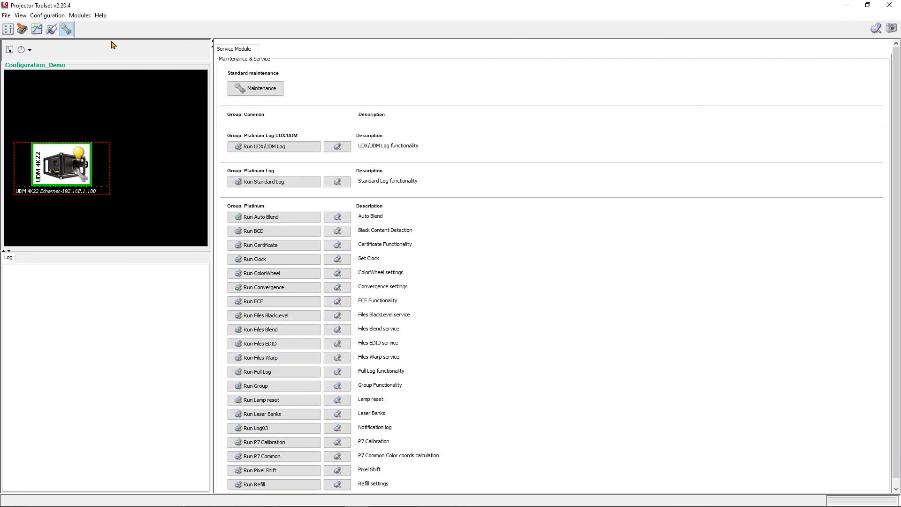
click(281, 92)
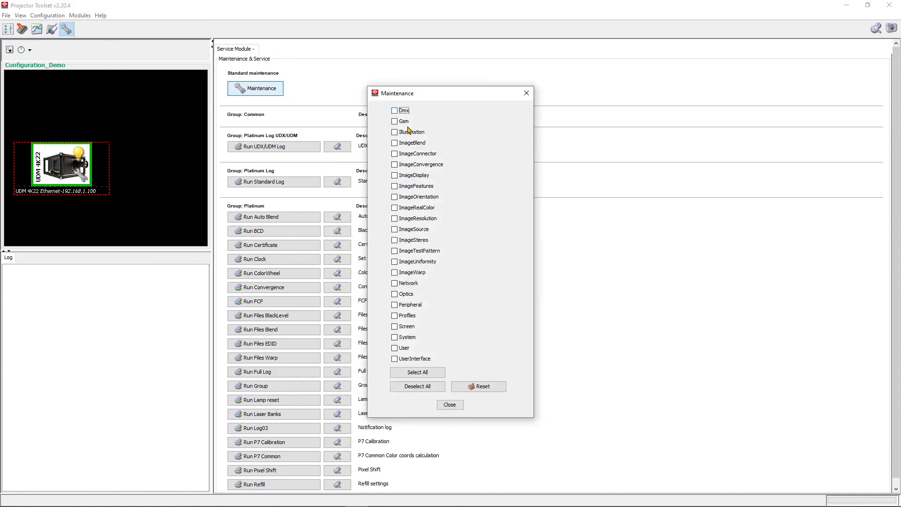
click(448, 406)
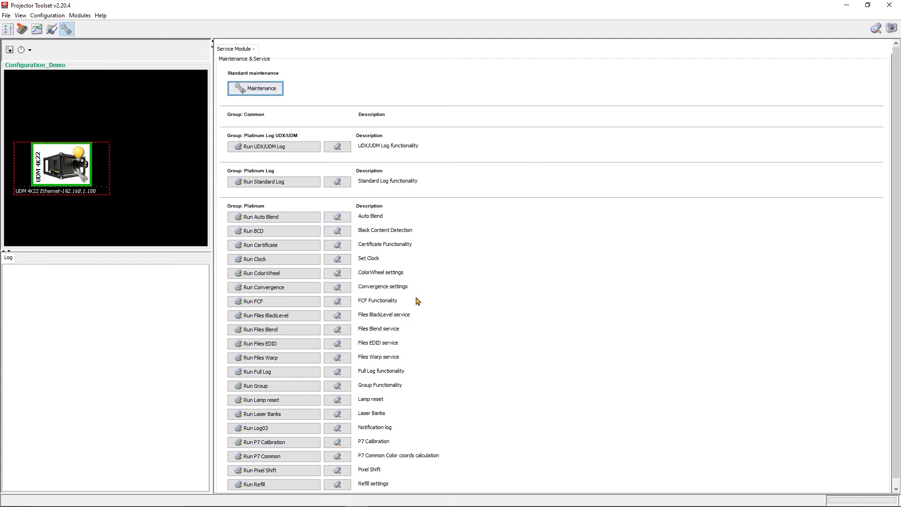
scroll(418, 301, down, 1)
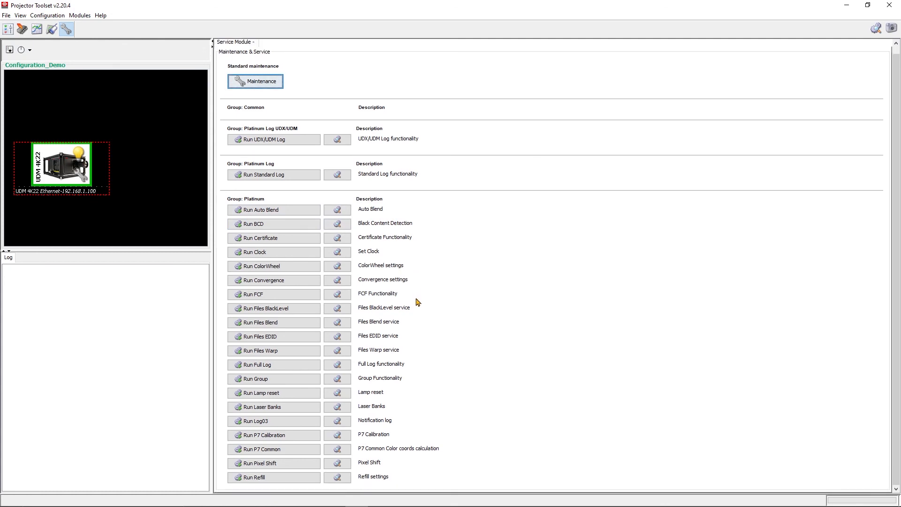